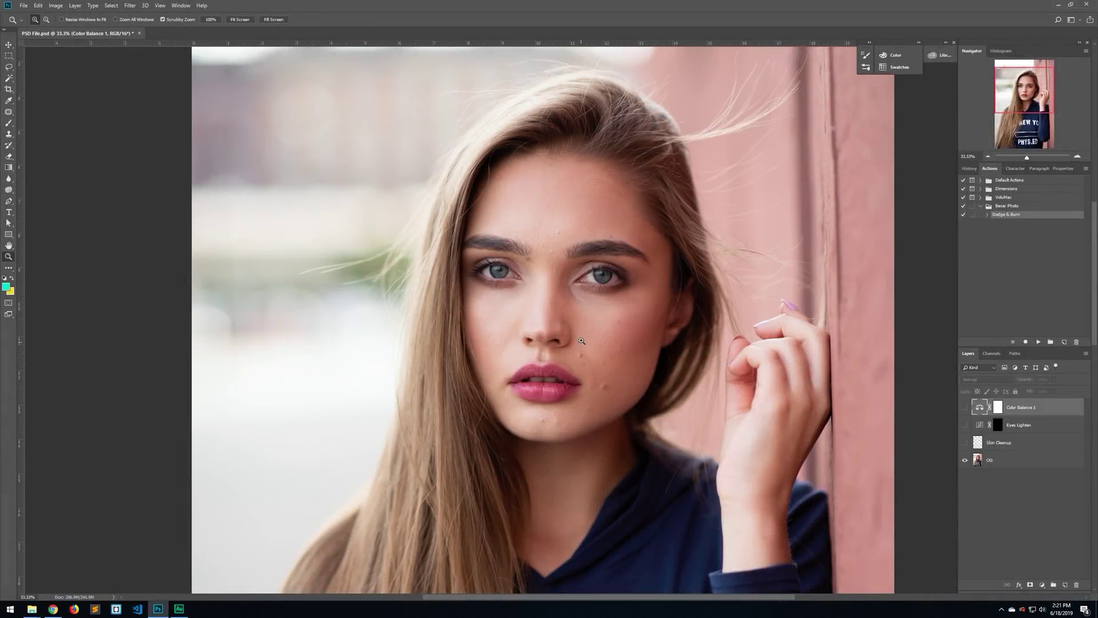
- Zoom in on the face and make the Eyes Lighten layer visible again
mouse_move(581, 341)
left_mouse_down()
mouse_move(595, 321)
mouse_move(599, 329)
left_mouse_up()
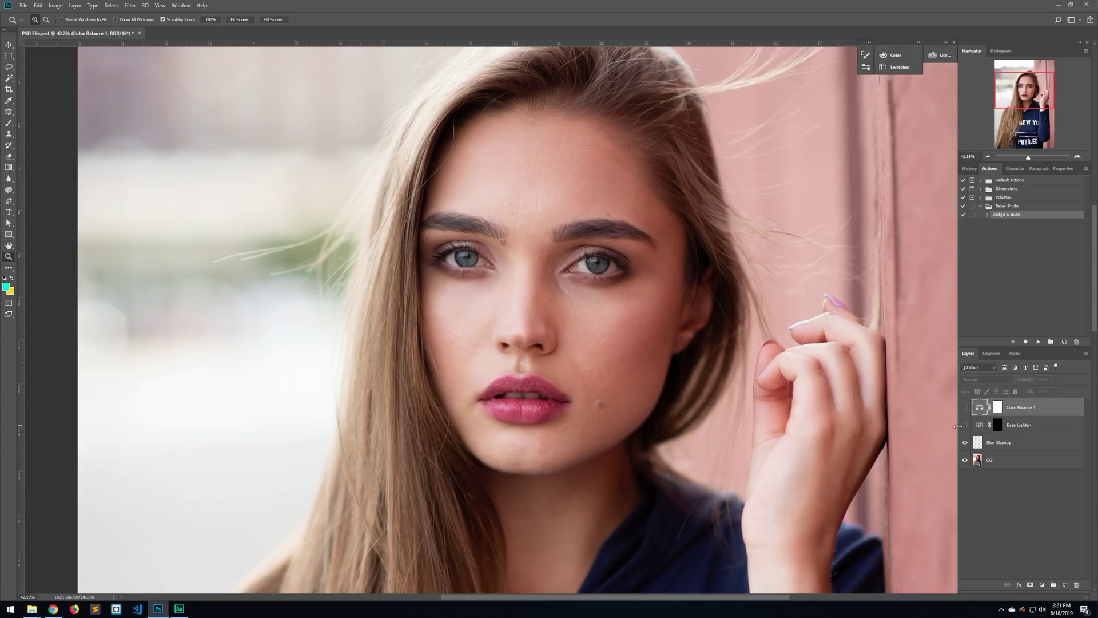
left_click(965, 426)
left_click(992, 353)
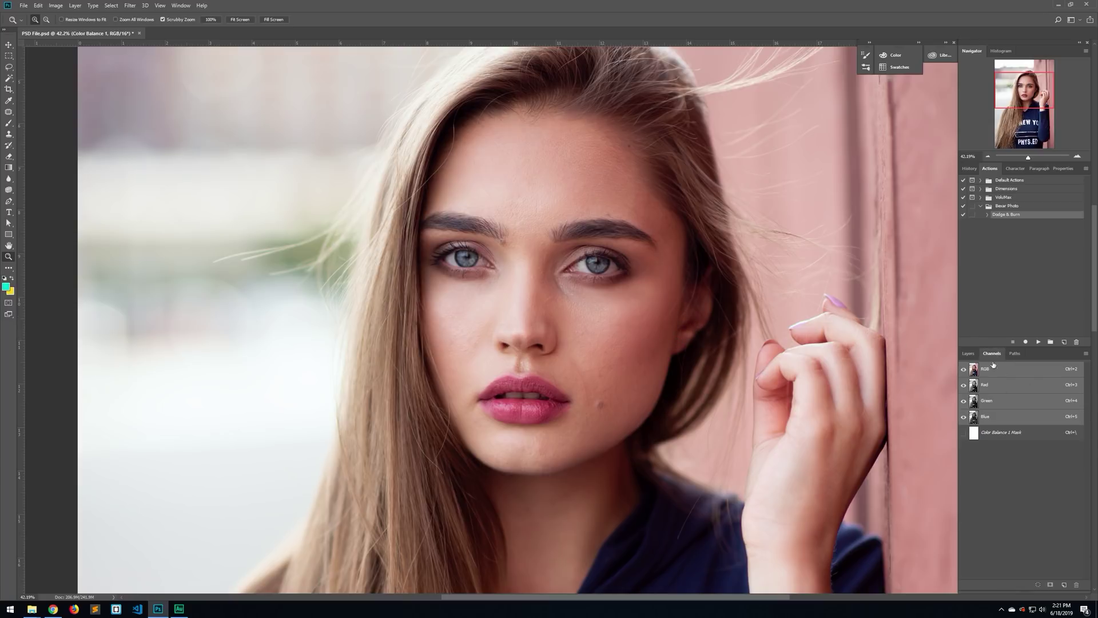
- Ctrl+click the RGB channel thumbnail to load the portrait's brightness as a selection
left_click(181, 5)
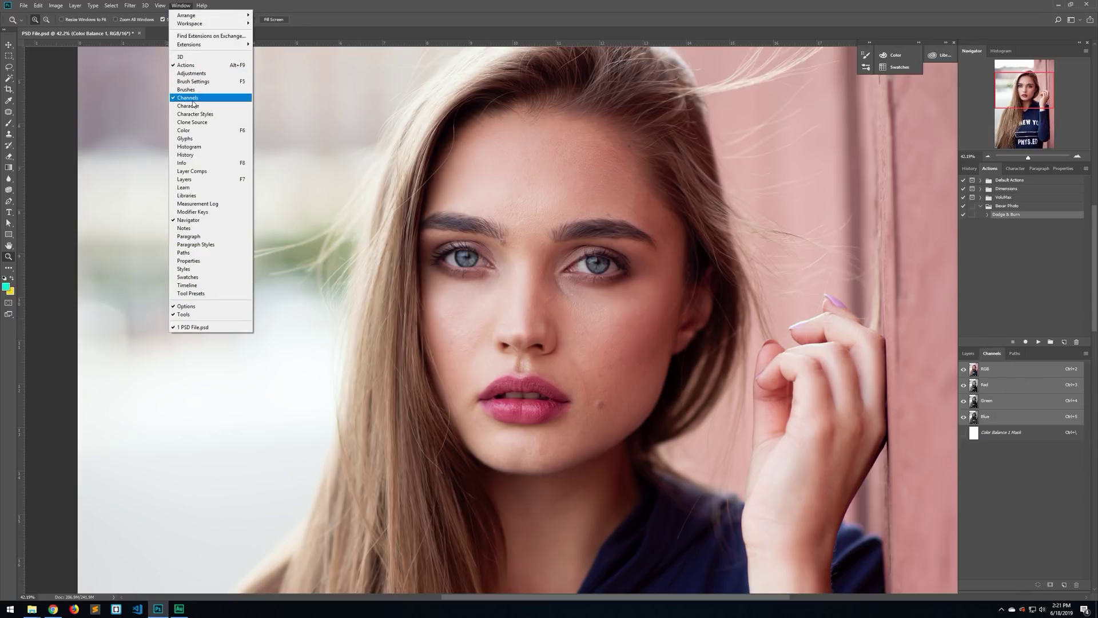
left_click(566, 221)
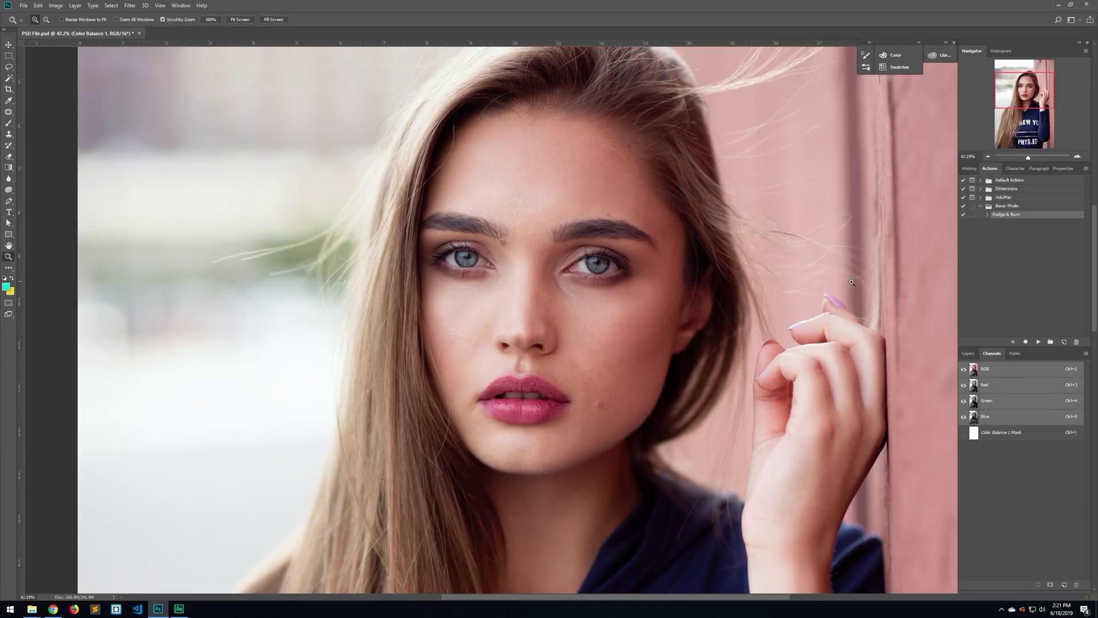
left_click(976, 372, "ctrl")
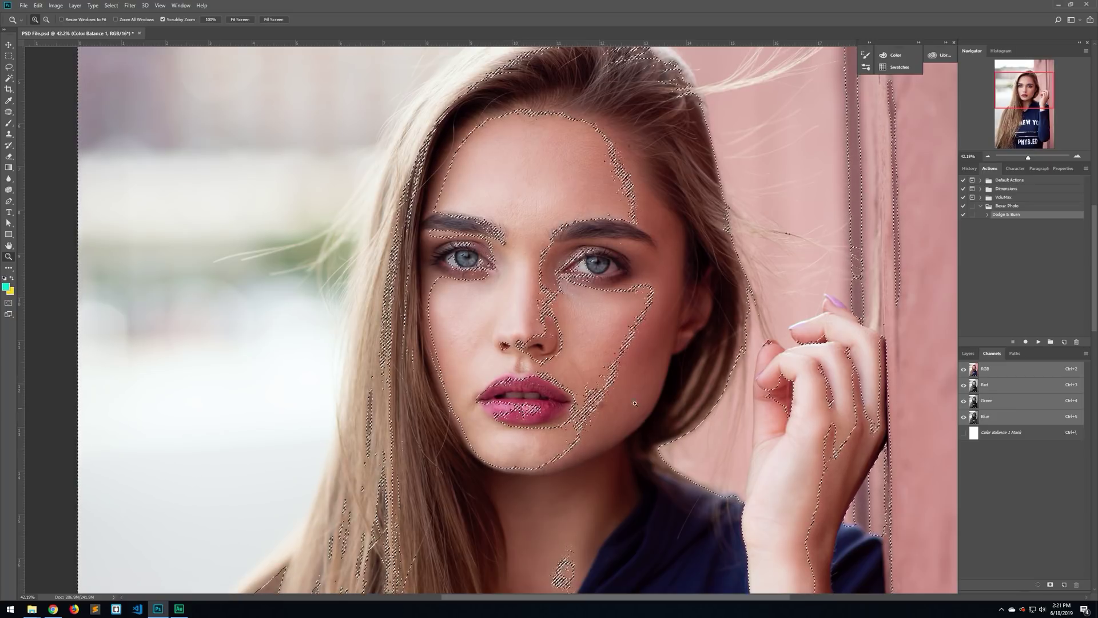
- Add a Curves adjustment layer masked by the selection and inspect its luminosity mask alone
left_click(968, 353)
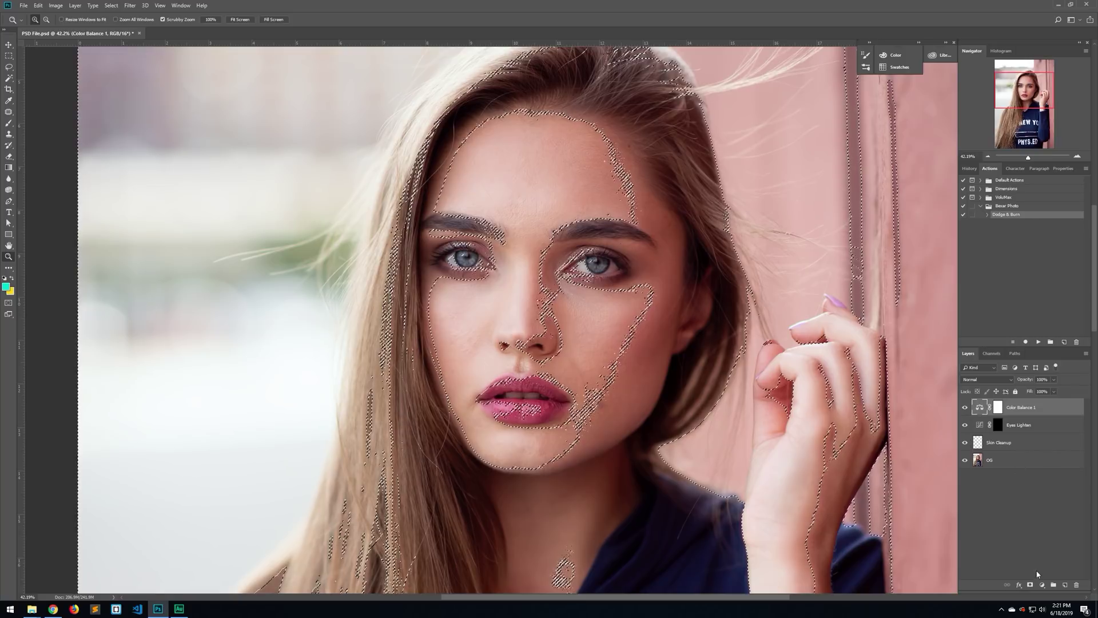
left_click(1043, 589)
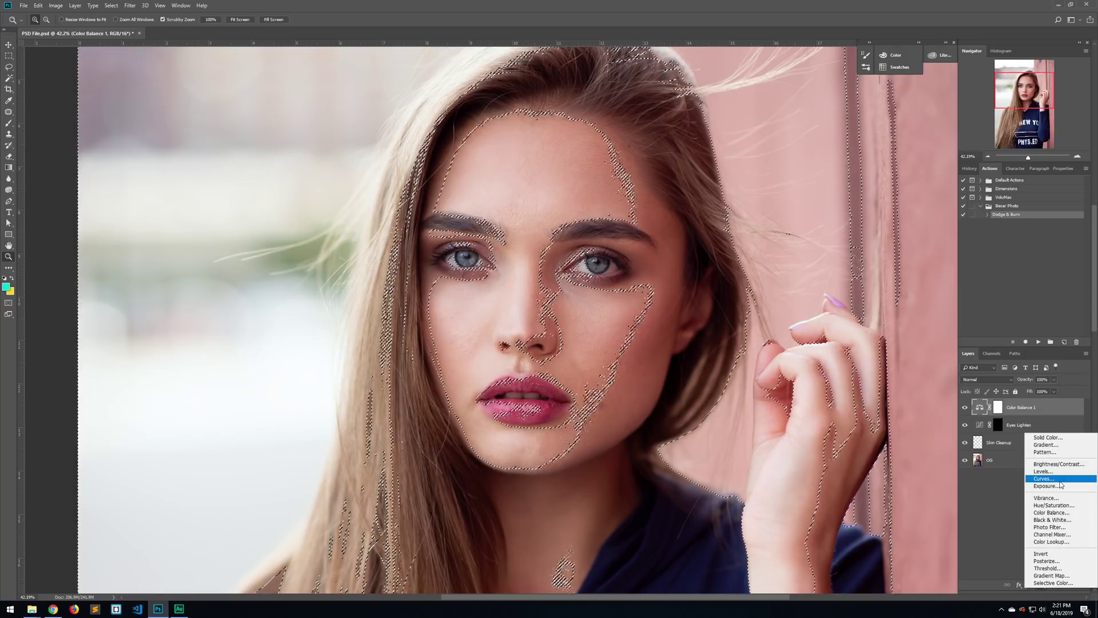
left_click(1058, 479)
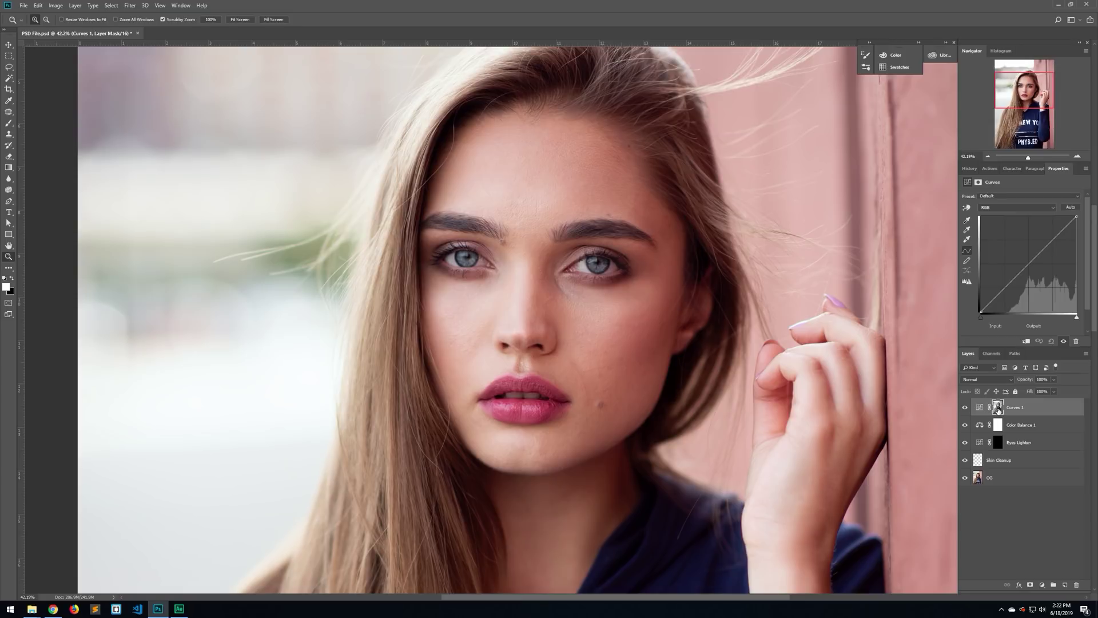
left_click(998, 407, "alt")
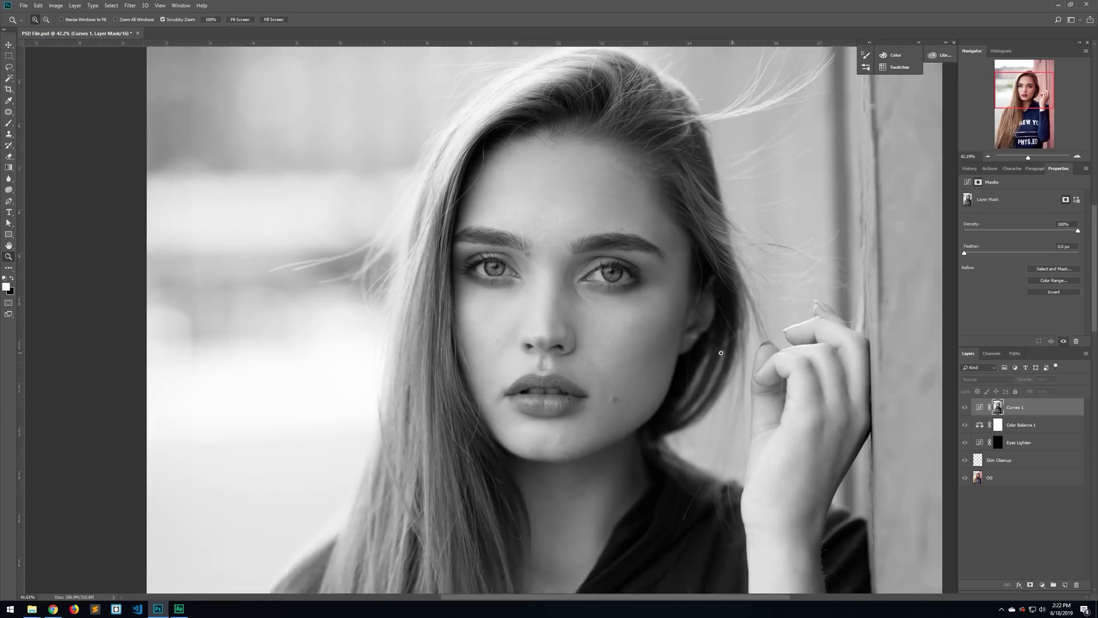
left_click_drag(721, 353, 700, 343)
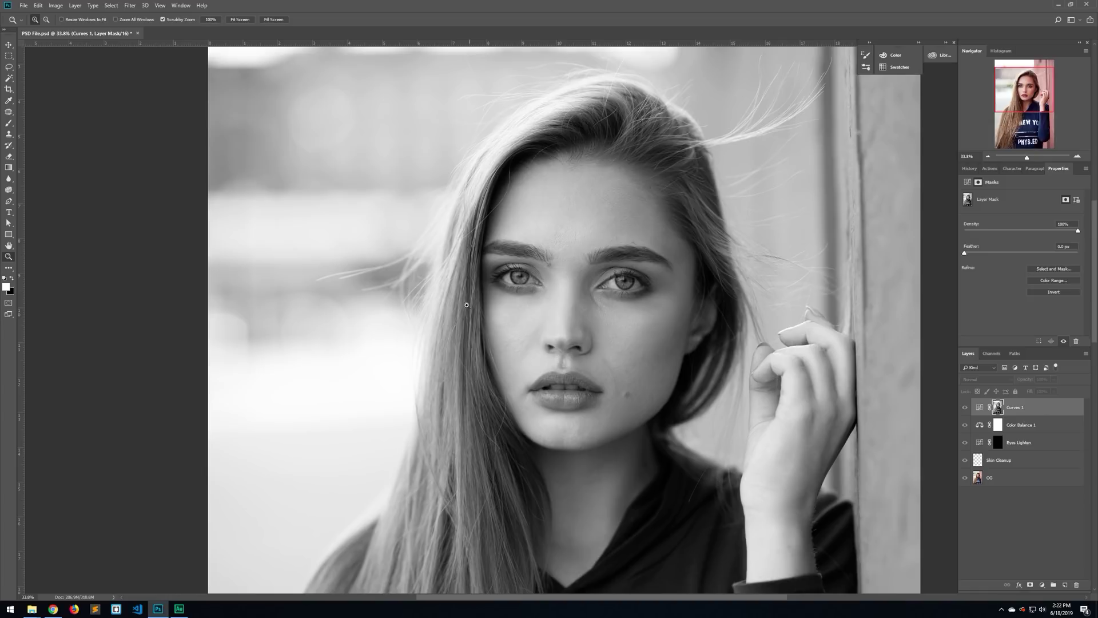
scroll(715, 303, "down", 2)
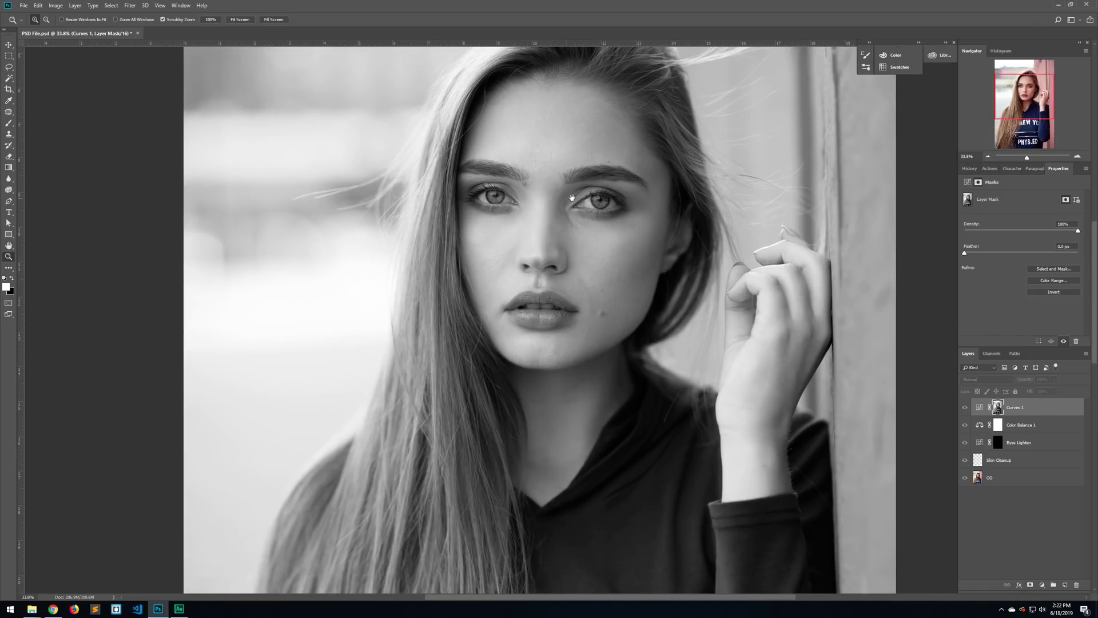
scroll(565, 207, "up", 1)
left_click(998, 407, "alt")
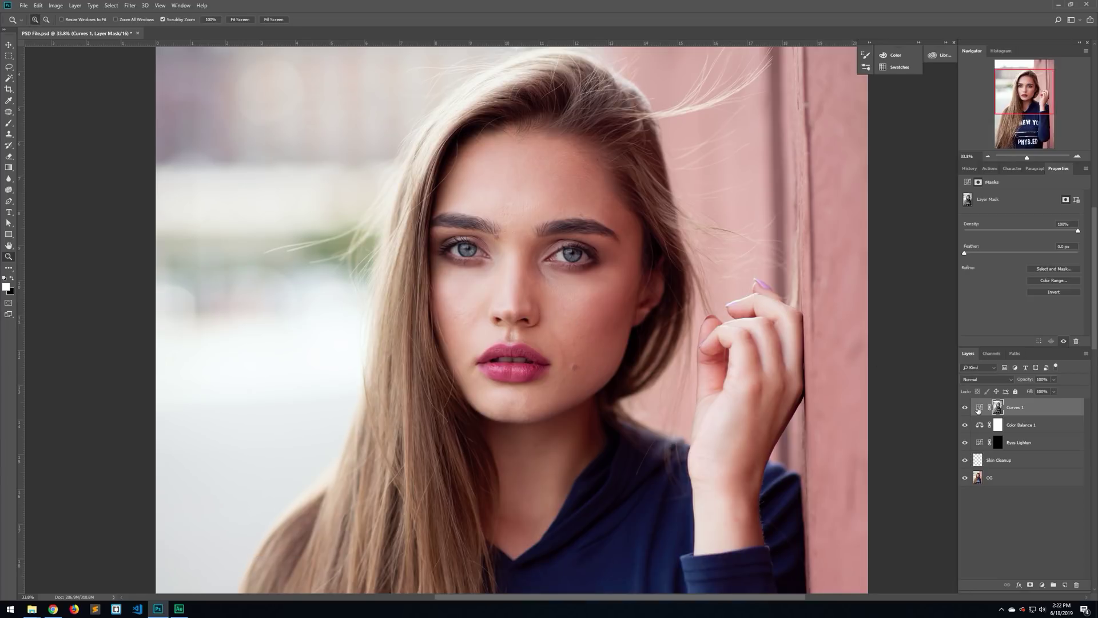
- Set the Curves 1 layer's blend mode to Screen
left_click(978, 407)
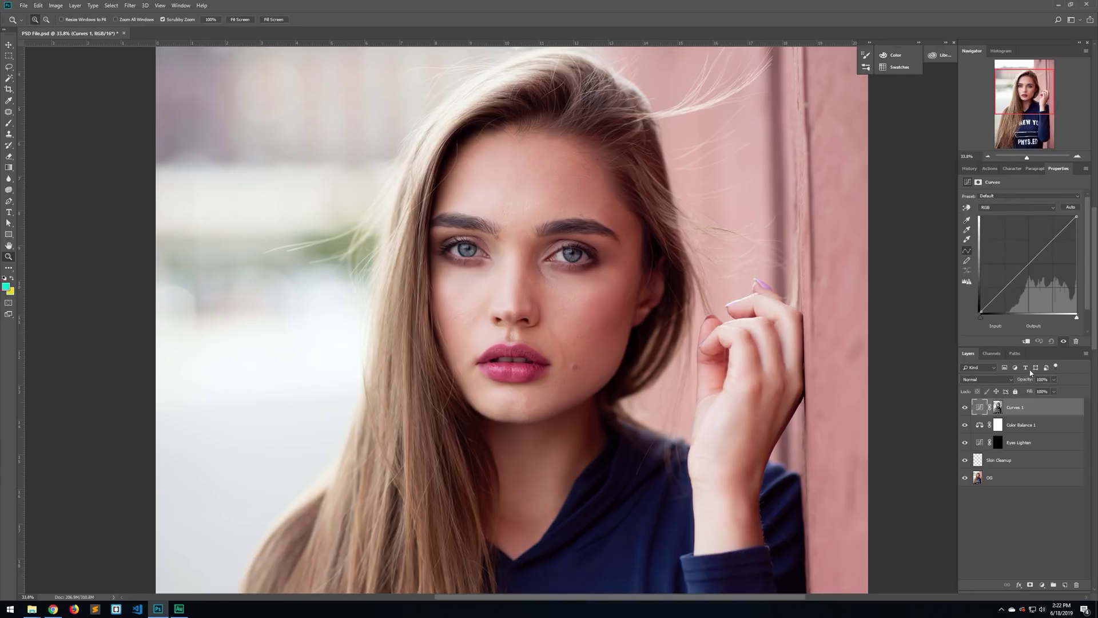
left_click(977, 380)
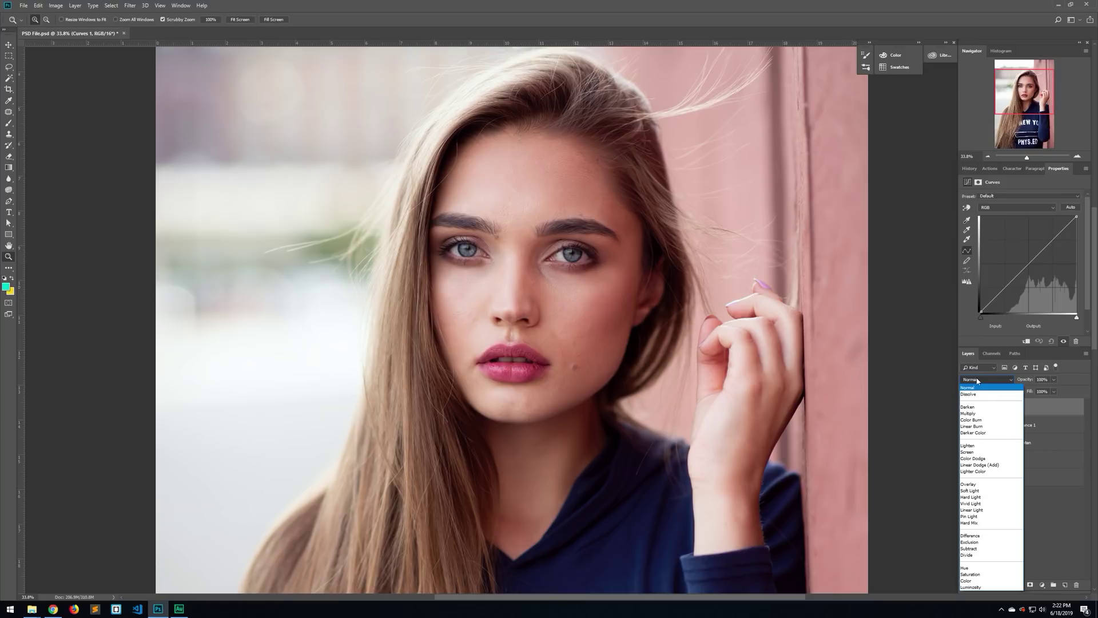
left_click(983, 452)
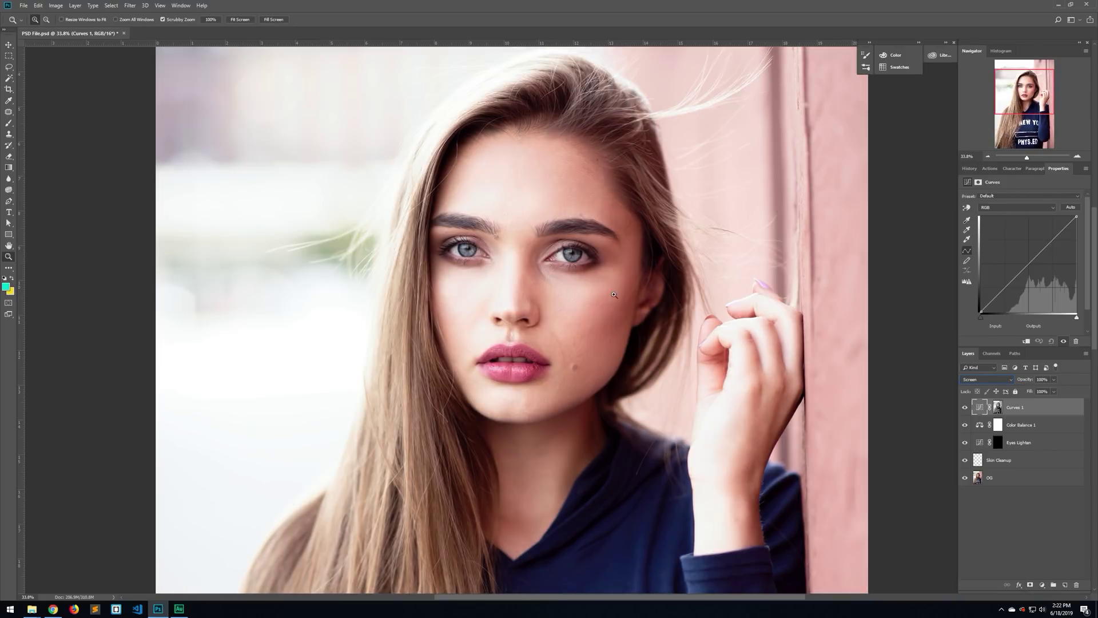
scroll(611, 280, "right", 2)
scroll(564, 276, "up", 2)
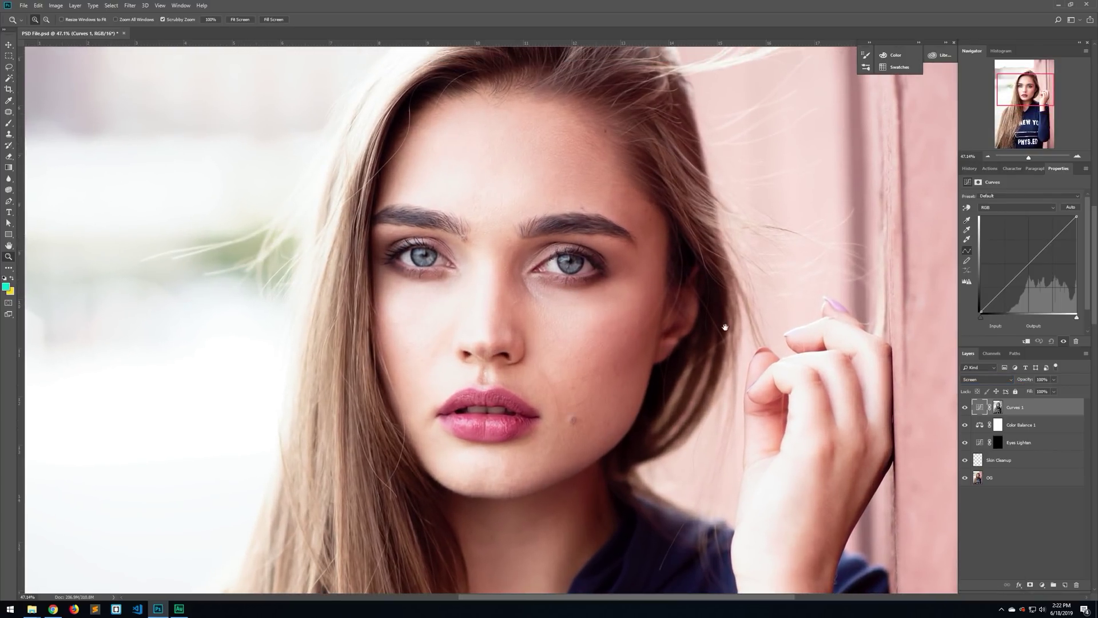
- In Curves 1 Blending Options, split the Underlying Layer black slider to 0/86
right_click(1063, 411)
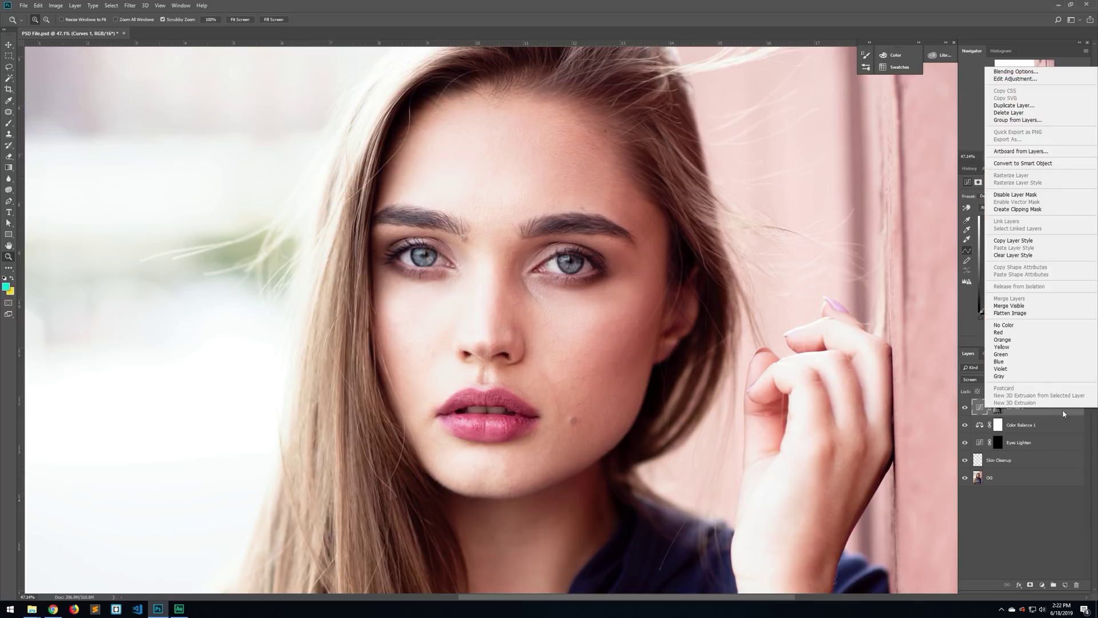
left_click(1015, 78)
key("space")
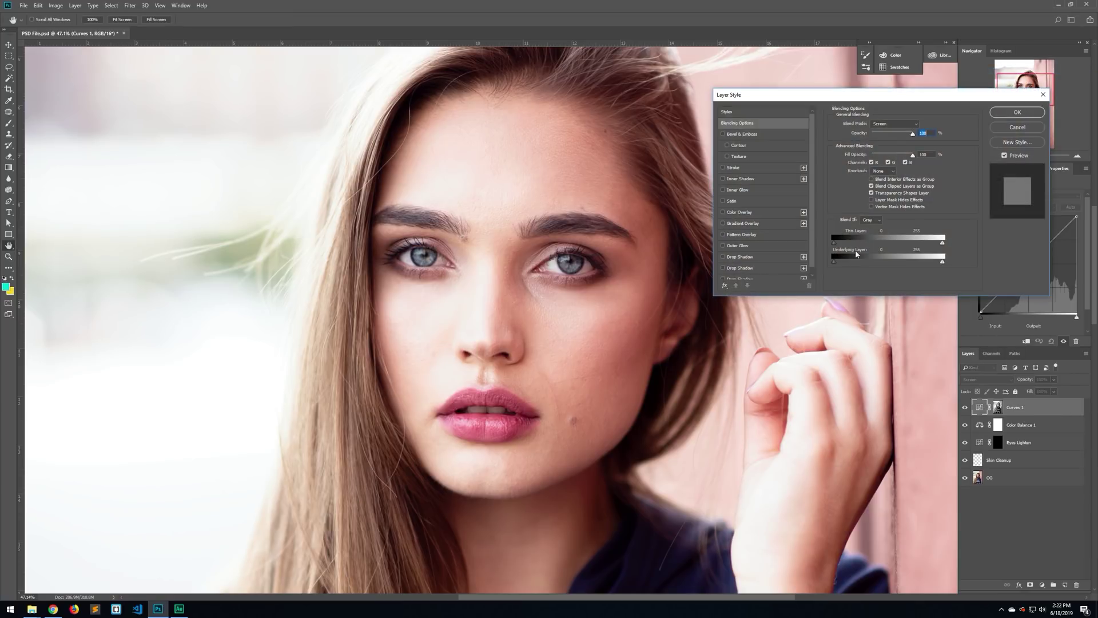
mouse_move(835, 262)
left_mouse_down()
mouse_move(869, 259)
mouse_move(833, 262)
left_mouse_up()
left_click_drag(835, 263, 954, 264)
left_click(1018, 111)
key("z")
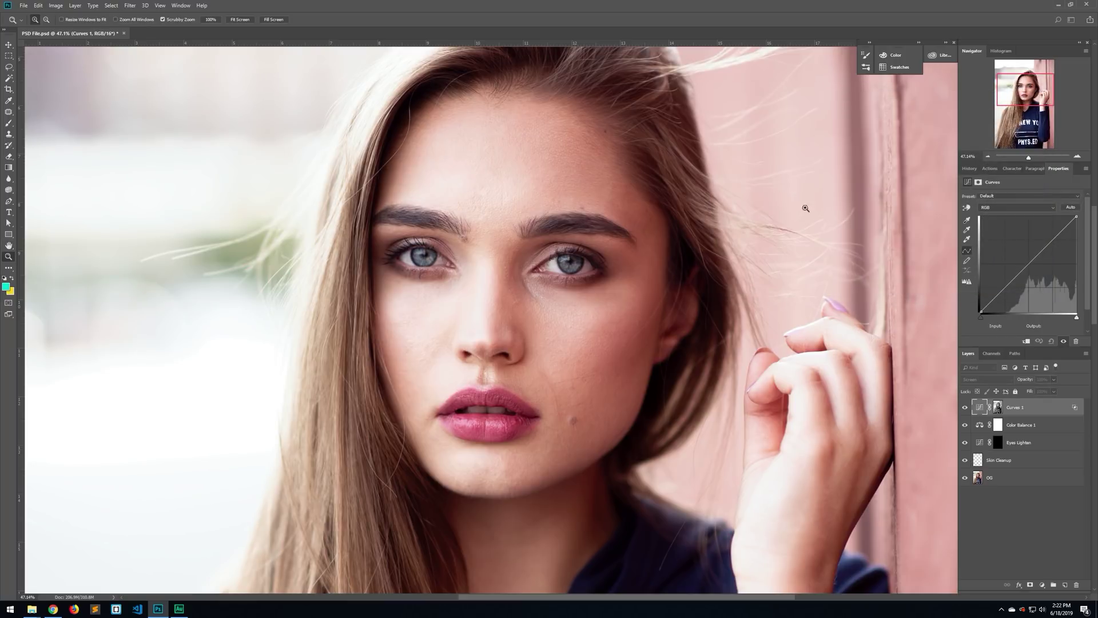
- Set the Curves 1 layer's opacity to 50%
left_click_drag(606, 287, 635, 286)
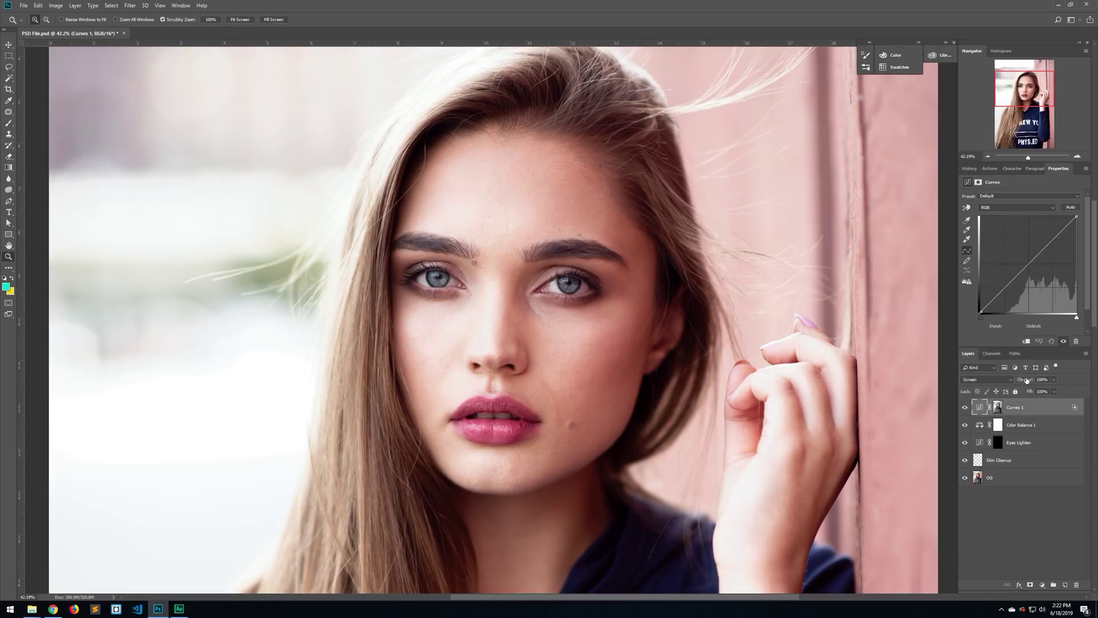
left_click(1042, 378)
type("50")
key("Return")
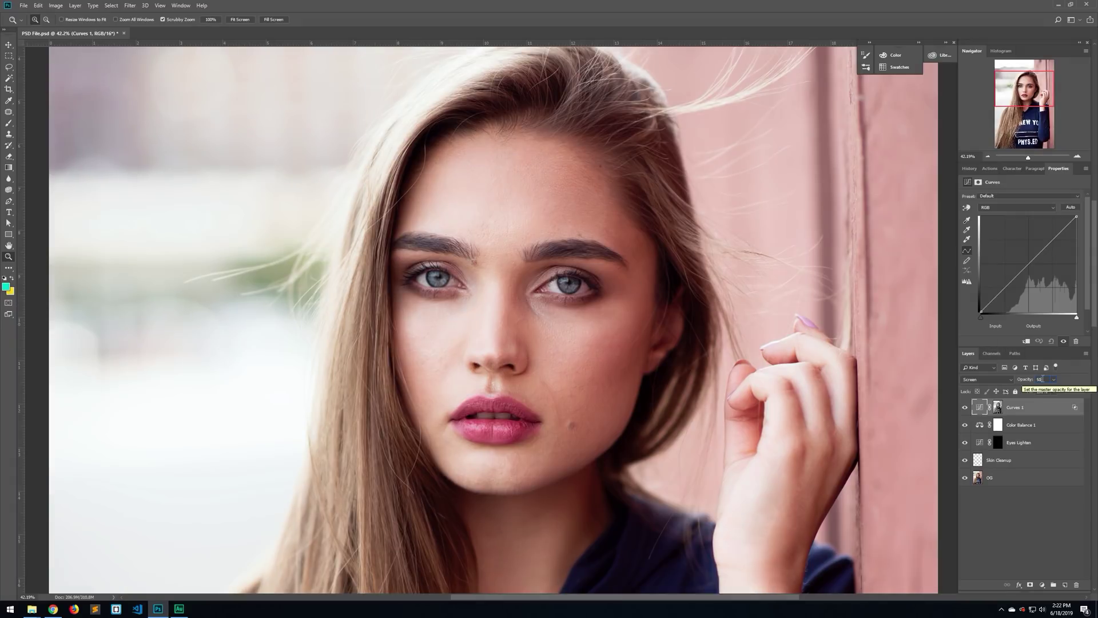
left_click_drag(686, 328, 634, 305)
scroll(620, 323, "down", 2)
scroll(643, 322, "down", 2)
scroll(637, 300, "down", 2)
scroll(637, 301, "up", 4)
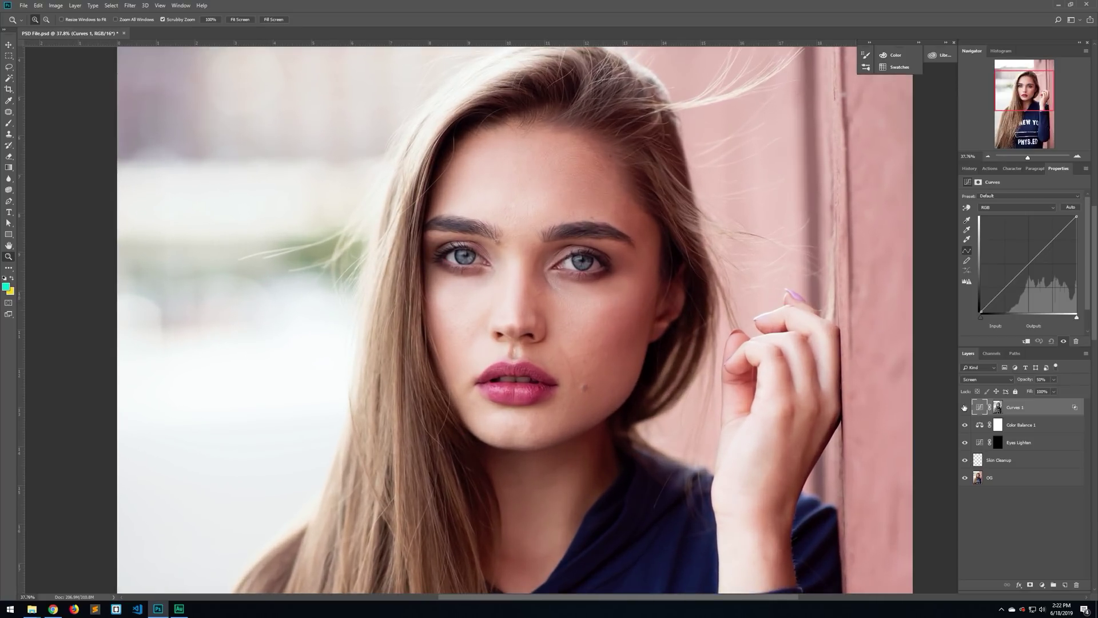
- Toggle Curves 1 off and on to compare the portrait with and without brightening
left_click(964, 407)
left_click(964, 407)
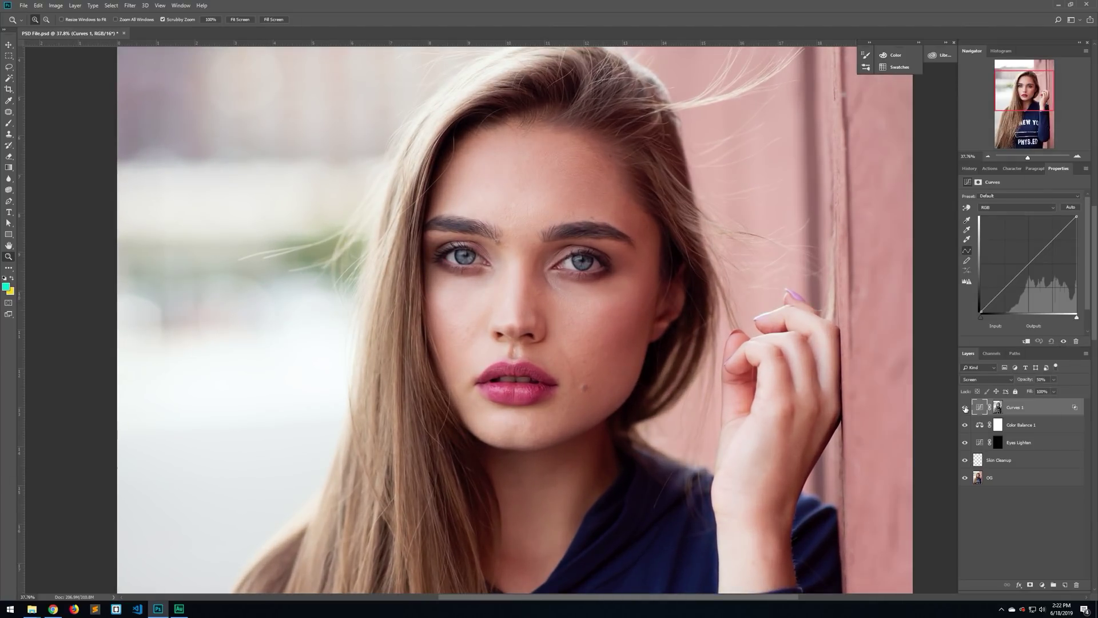
left_click(965, 407)
left_click(964, 407)
left_click(965, 407)
left_click(964, 408)
- Rename the Curves 1 layer to Dodge
double_click(1021, 407)
type("Do")
key("Return")
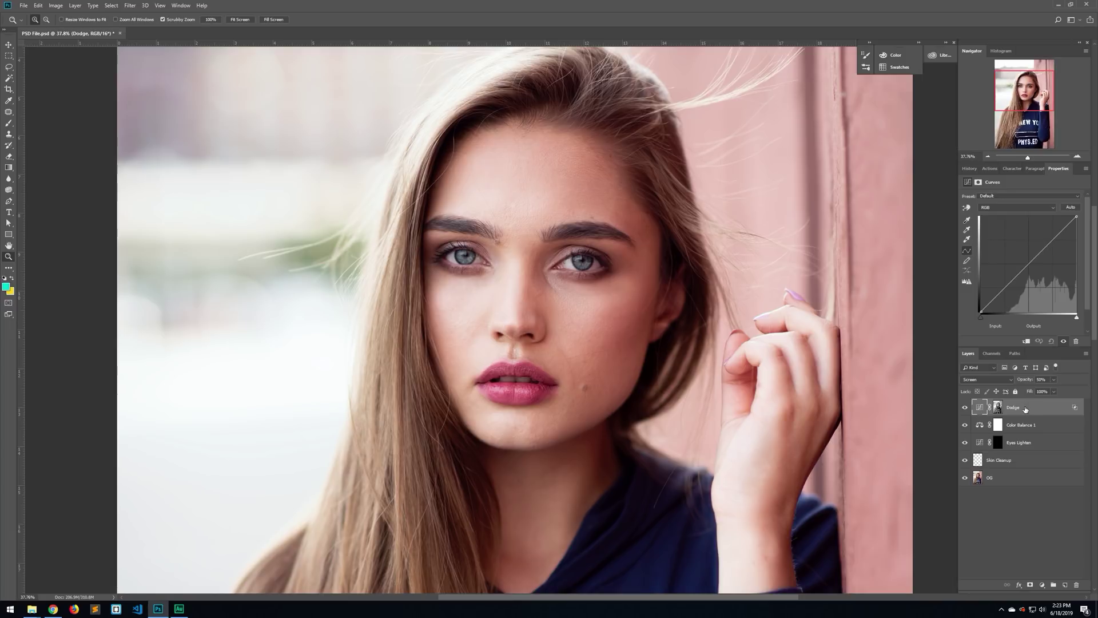
- Duplicate the Dodge layer and name the copy Burn
key("ctrl+j")
double_click(1024, 407)
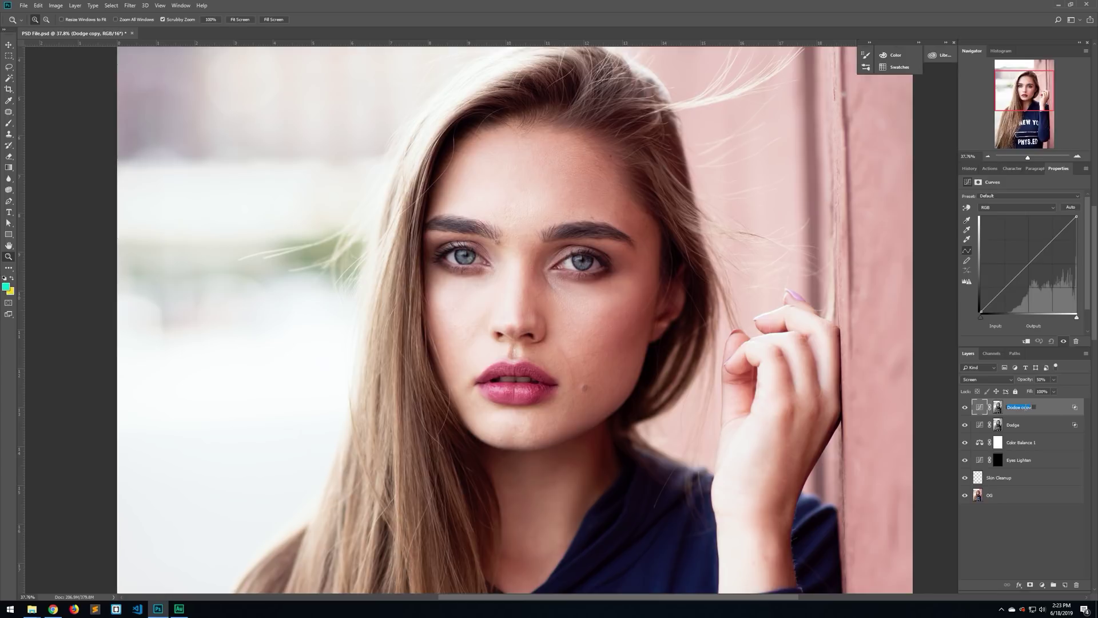
type("Burn")
key("Return")
- Set the Burn layer to Multiply and preview its luminosity mask on its own
left_click(978, 379)
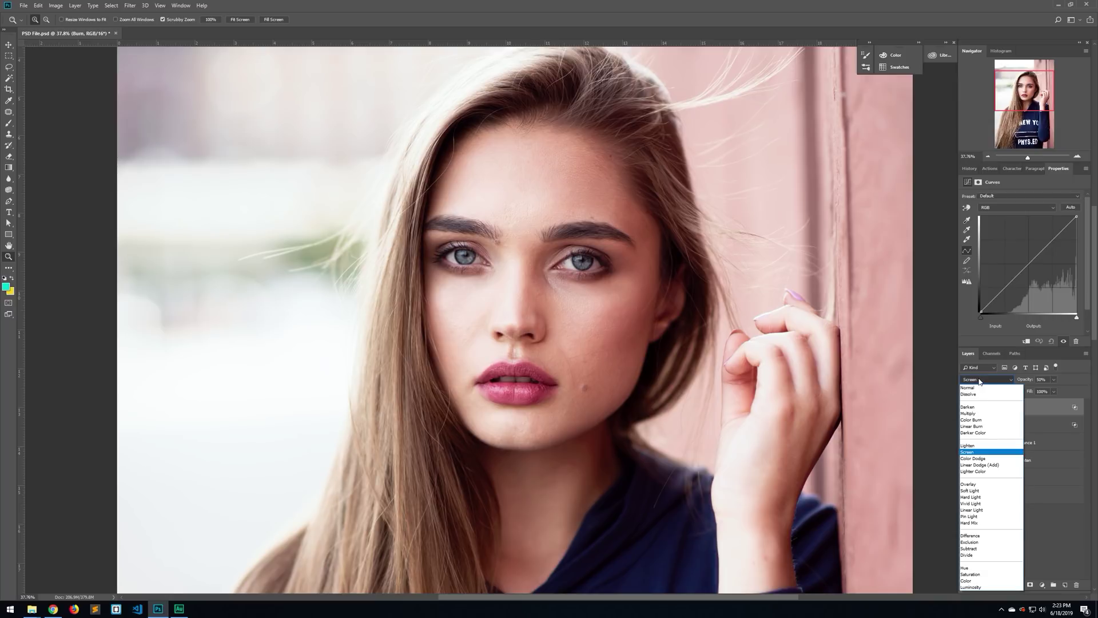
left_click(979, 414)
left_click(1001, 408)
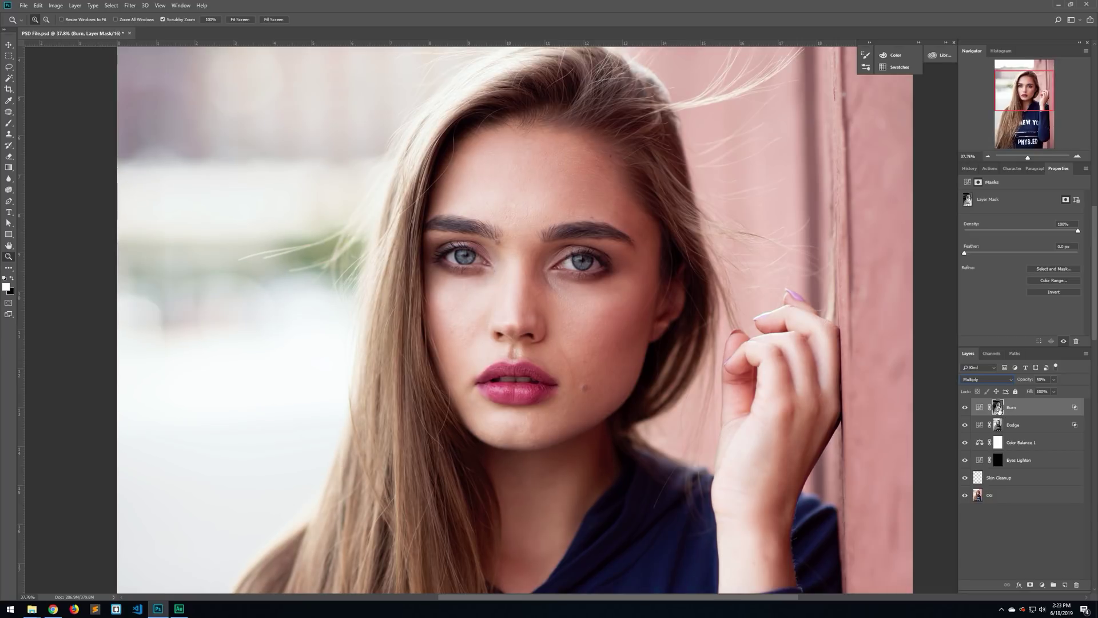
left_click(998, 408, "alt")
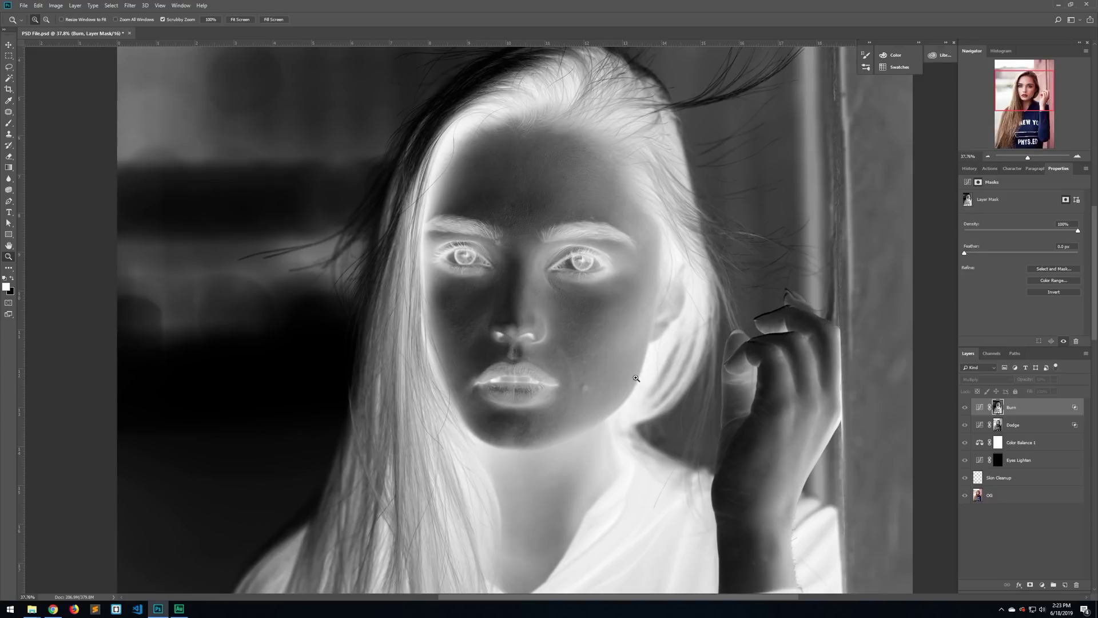
left_click(997, 407, "alt")
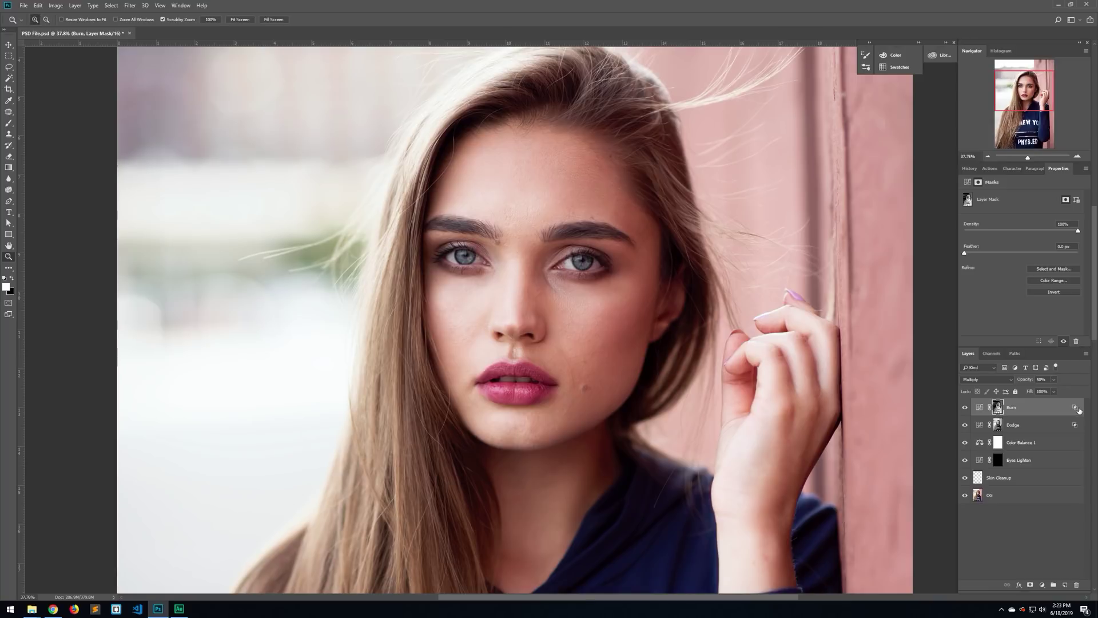
right_click(1049, 410)
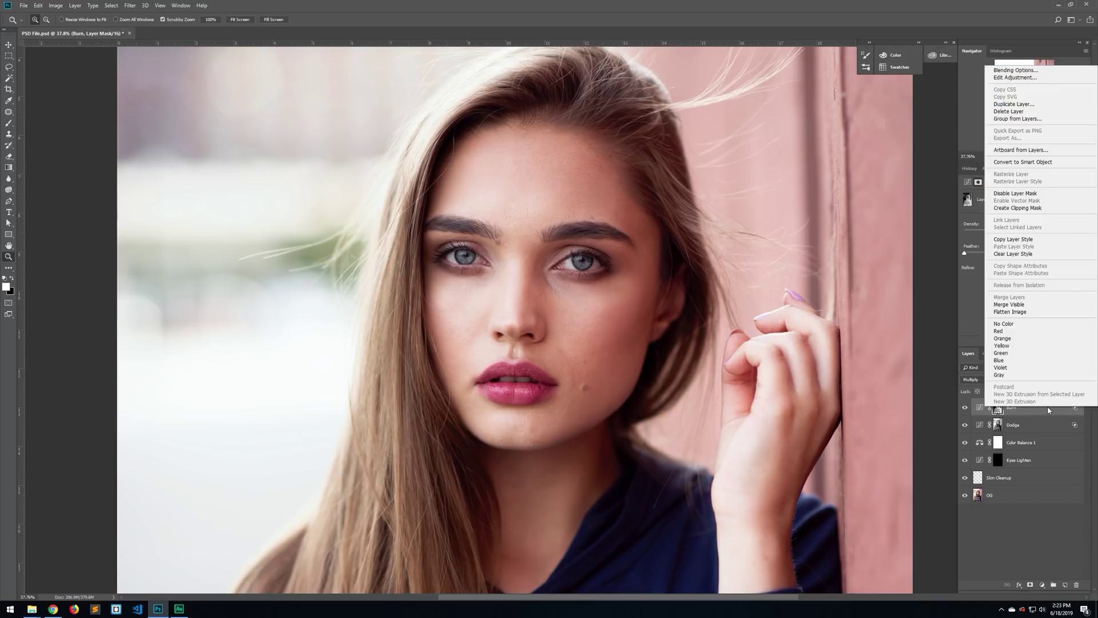
- In Burn's Blend If, split the Underlying Layer white slider and keep the black slider at 0
left_click(1042, 78)
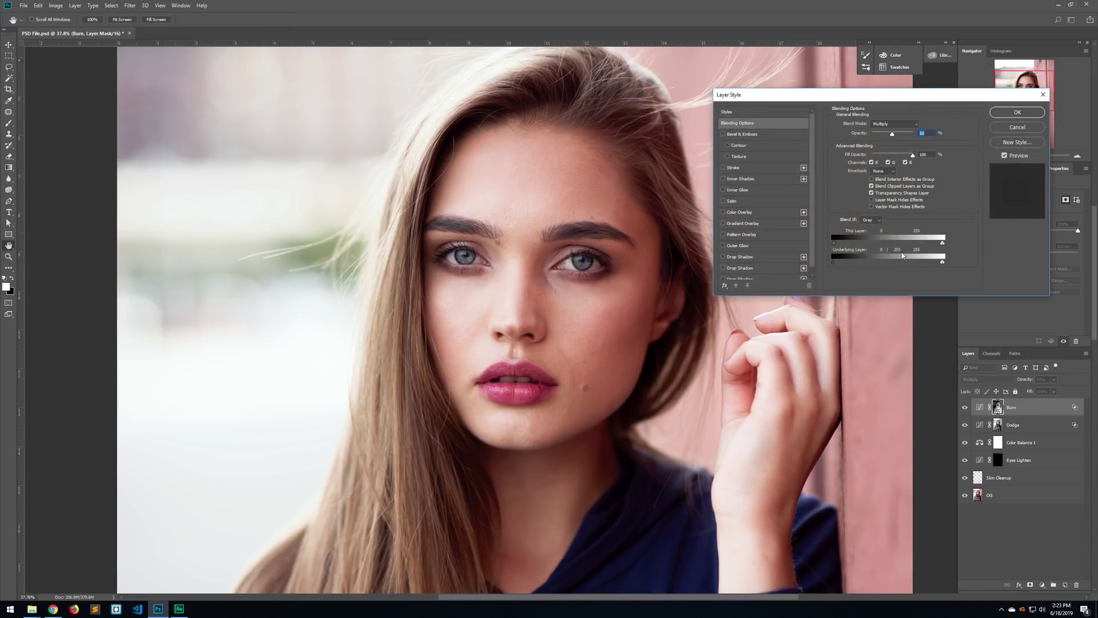
left_click_drag(943, 263, 938, 263)
left_click_drag(855, 265, 834, 263)
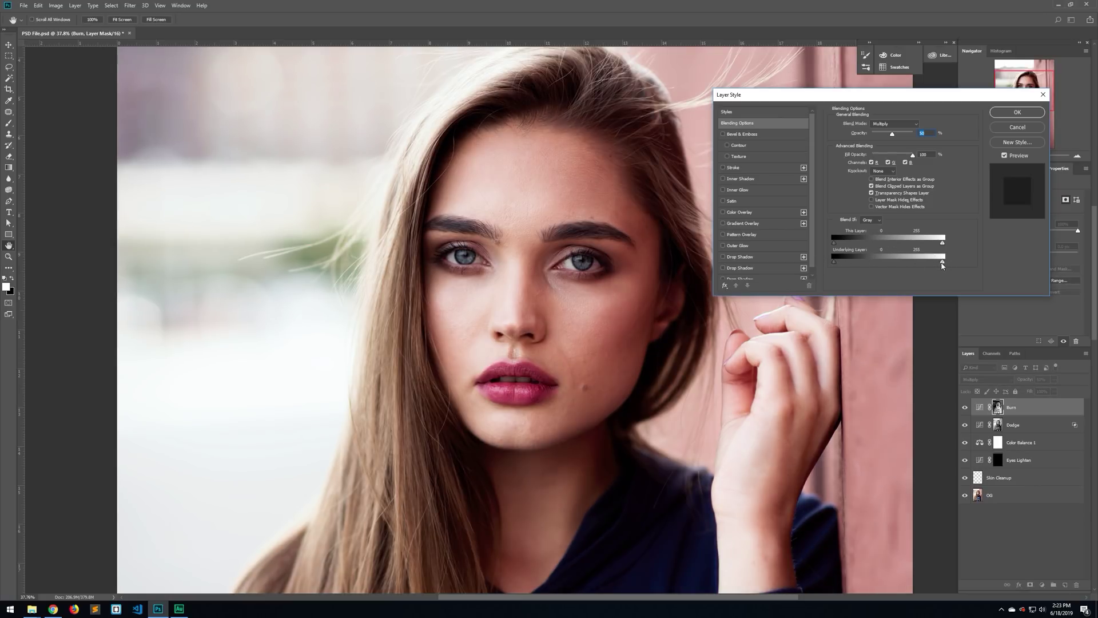
key("alt")
left_click_drag(942, 265, 937, 265)
left_click_drag(859, 265, 807, 260)
left_click(1017, 112)
key("z")
left_click(694, 286, "alt")
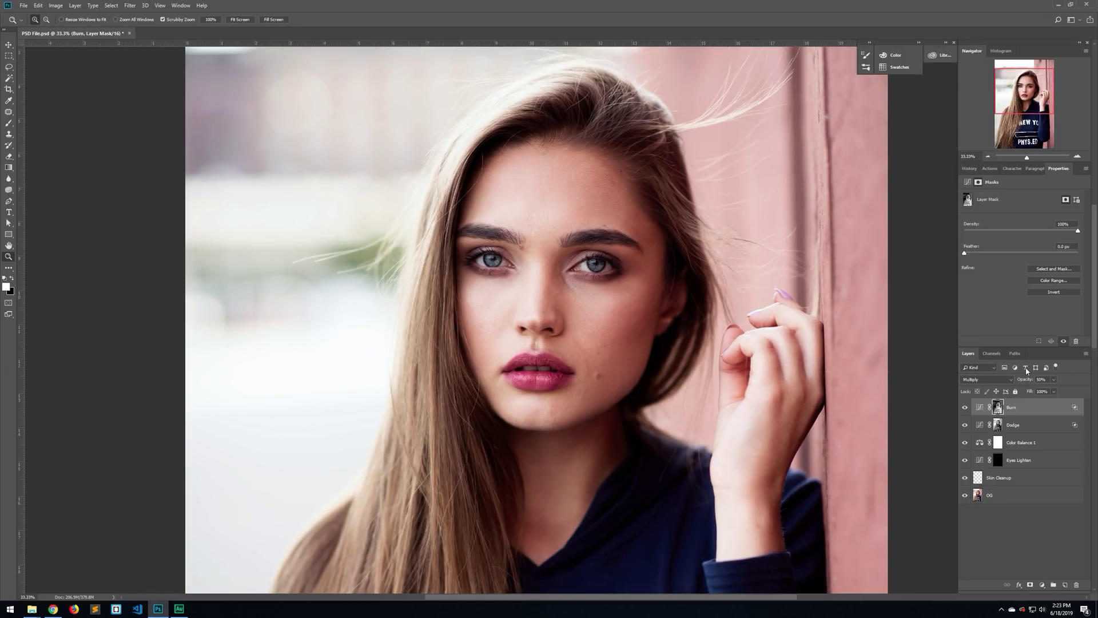
- Lower Burn's opacity to 20%, then group Burn and Dodge into a group named D&B
left_click_drag(1028, 381, 1021, 380)
left_click(1031, 423, "shift")
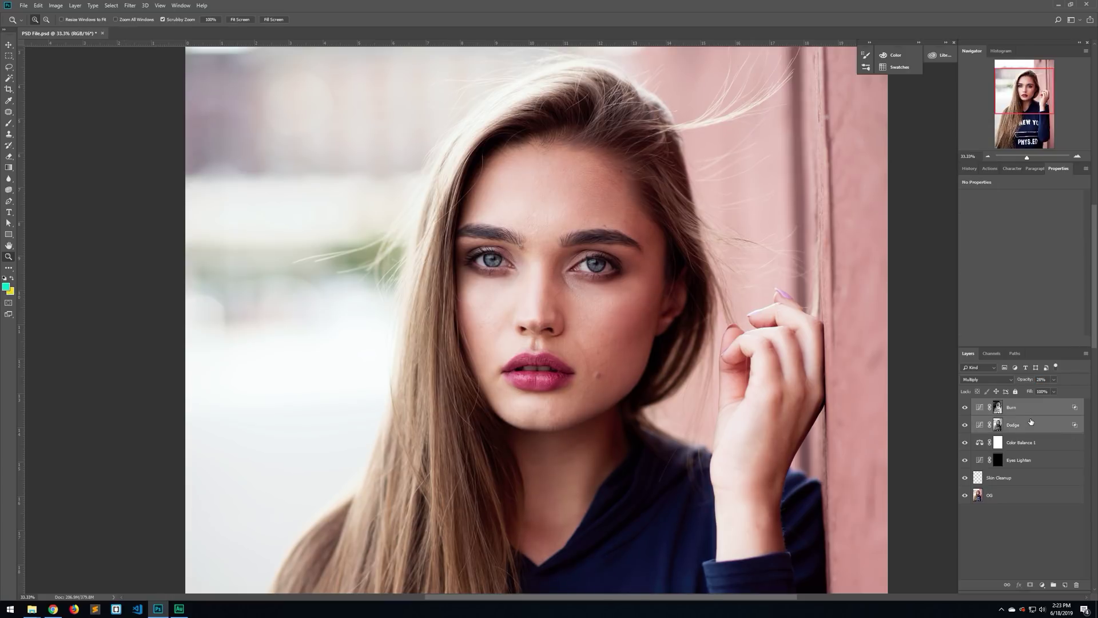
key("ctrl+g")
double_click(998, 405)
type("D")
key("Return")
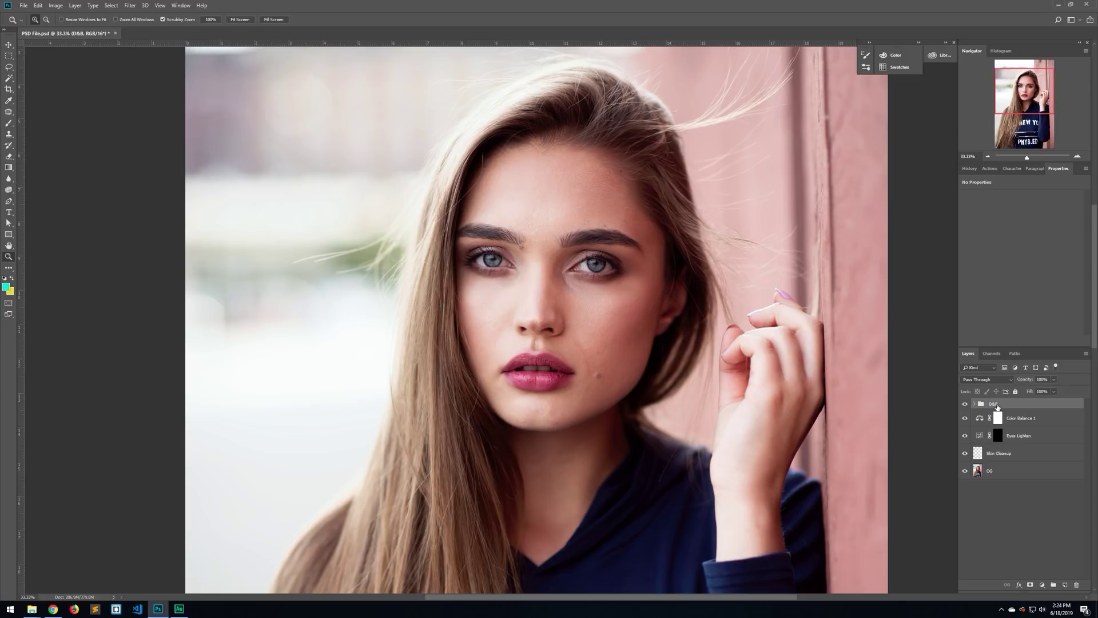
left_click_drag(716, 373, 643, 306)
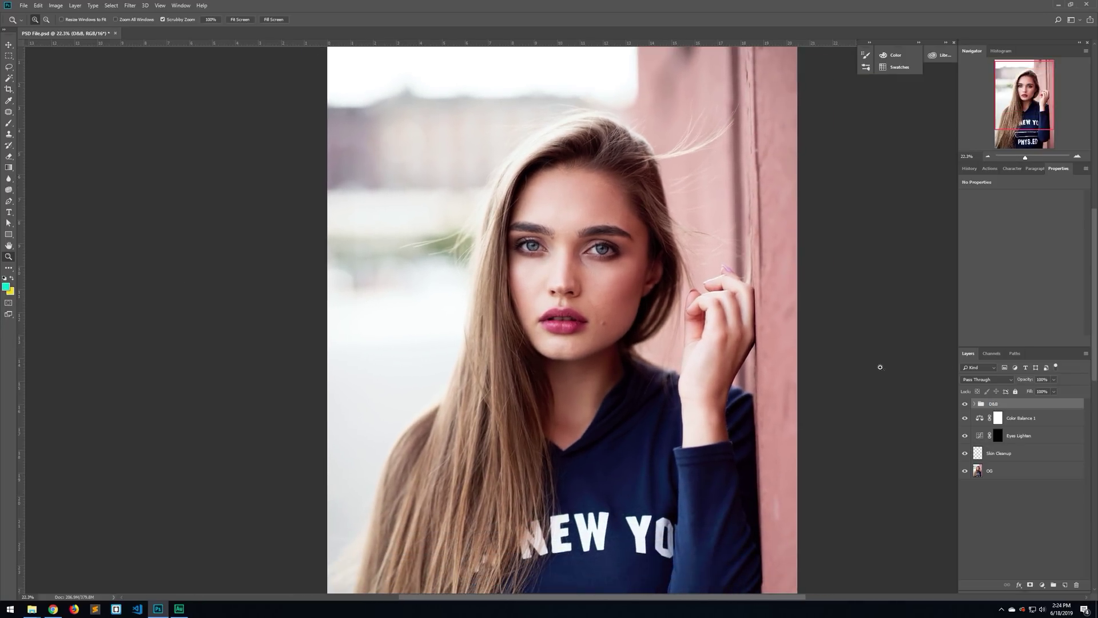
left_click(965, 405)
left_click(965, 405)
left_click(965, 405)
left_click(965, 405)
left_click(966, 405)
left_click(965, 405)
left_click_drag(593, 259, 605, 260)
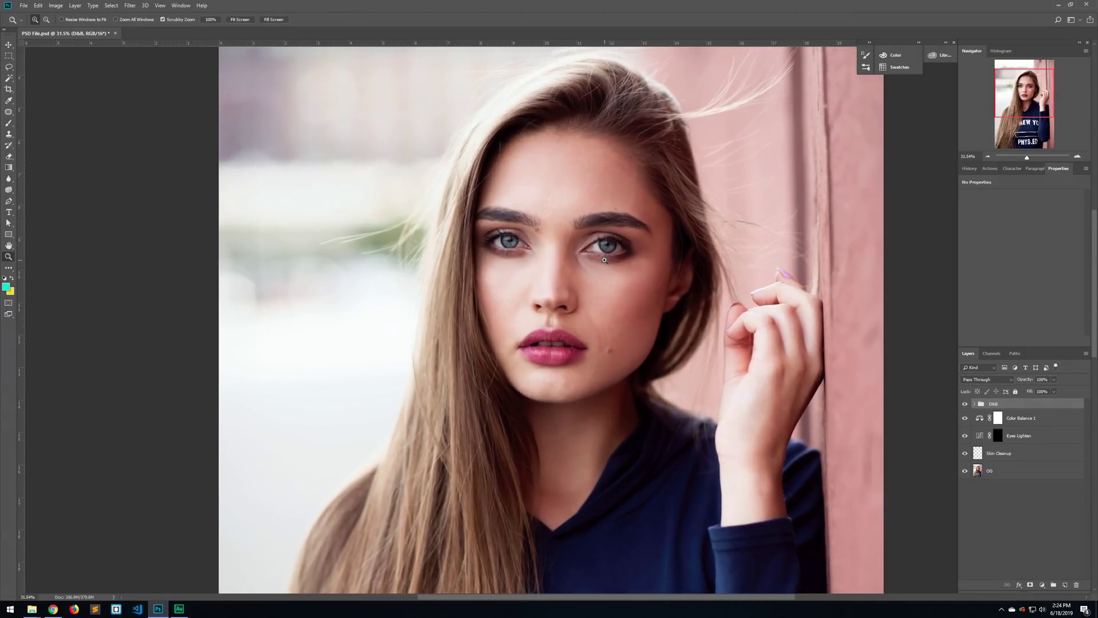
scroll(606, 275, "up", 1)
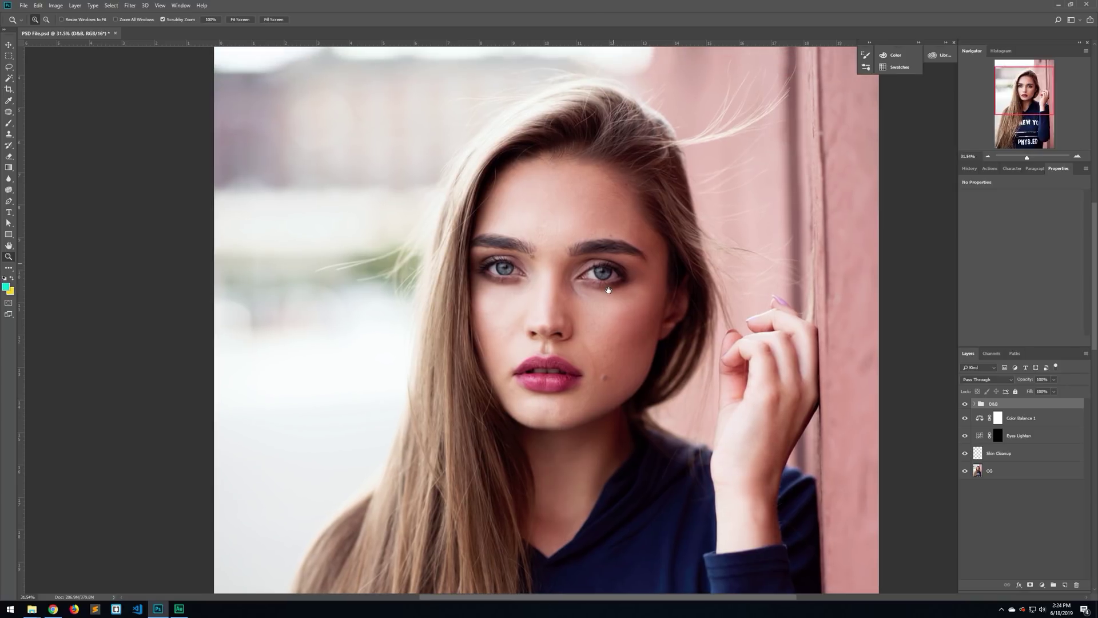
left_click_drag(579, 292, 599, 288)
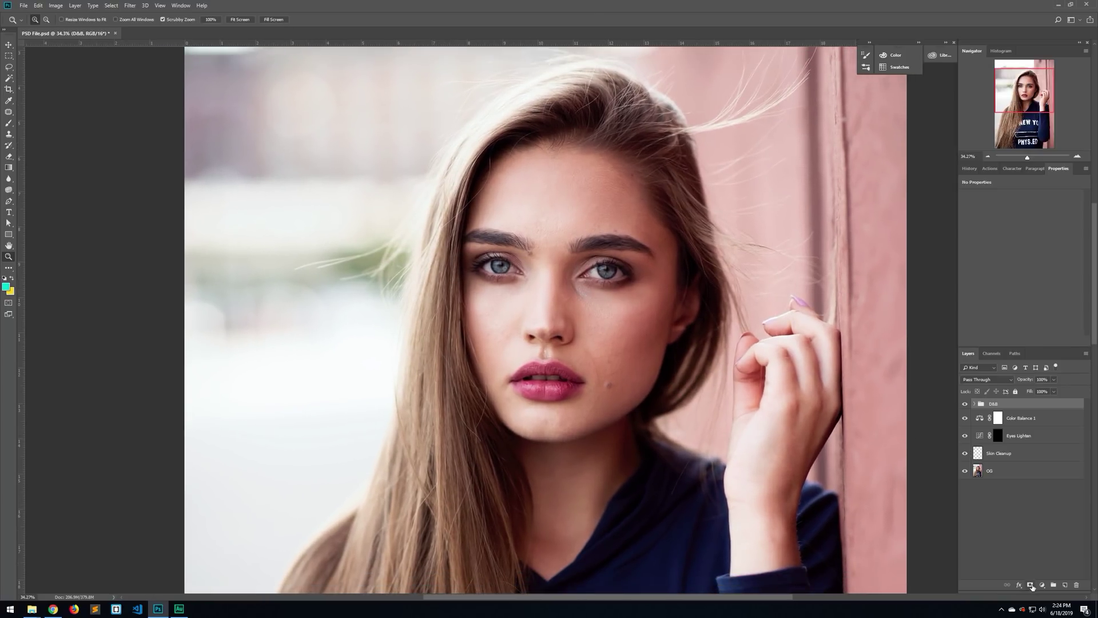
- Add a layer mask to the D&B group and invert it to black
left_click(1030, 585)
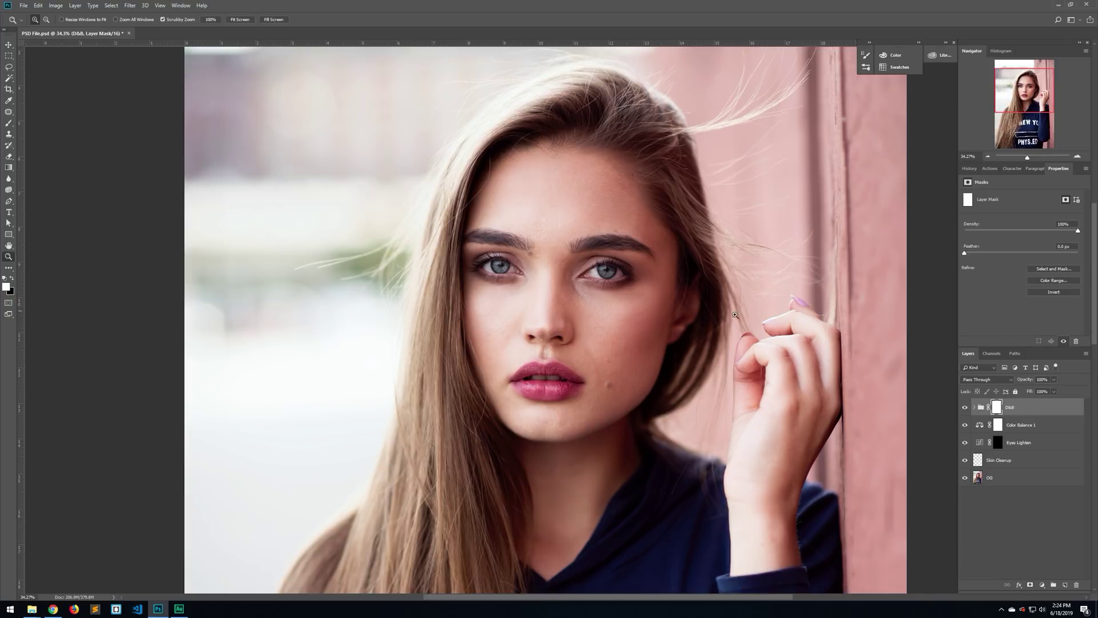
key("x")
key("x")
key("ctrl+i")
- Paint white on the group mask over the face and raised hand
left_click_drag(639, 332, 615, 332)
key("b")
left_click_drag(594, 318, 604, 303)
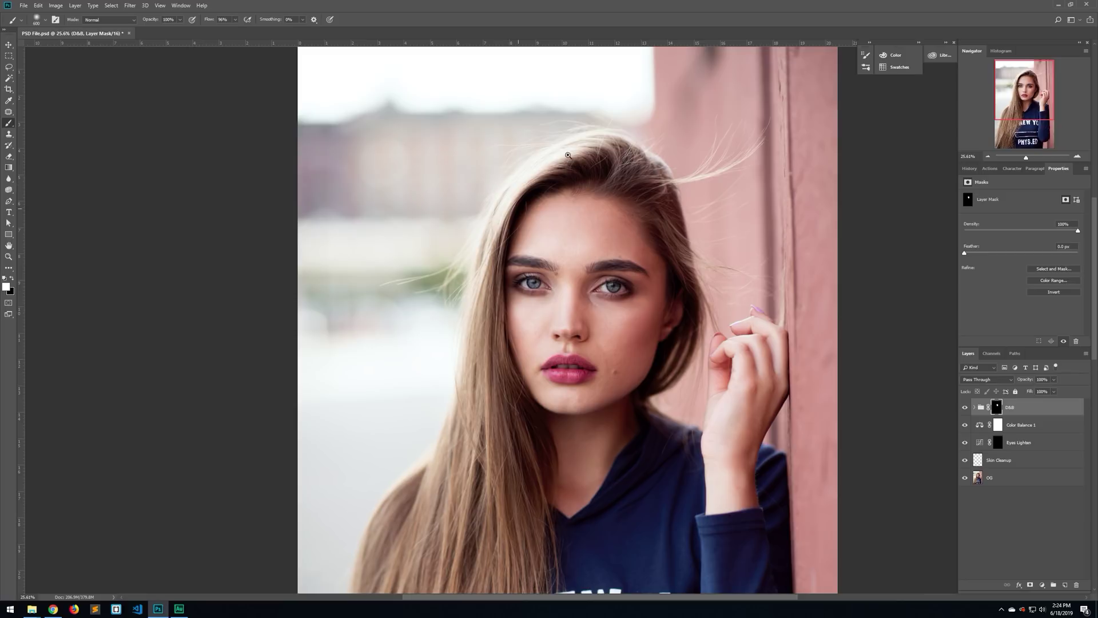
left_click_drag(620, 325, 690, 150)
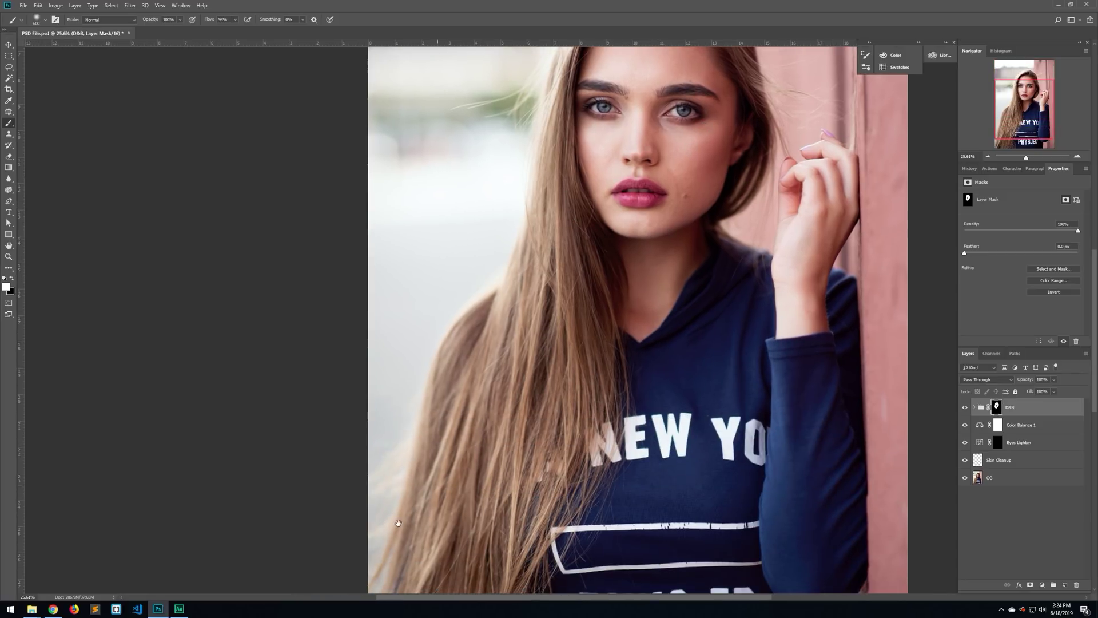
mouse_move(775, 283)
left_mouse_down()
mouse_move(800, 164)
mouse_move(785, 162)
mouse_move(726, 243)
mouse_move(658, 251)
mouse_move(578, 234)
left_mouse_up()
- Toggle the D&B group's visibility to compare before and after
left_click(964, 408)
left_click(964, 407)
left_click(964, 407)
left_click(964, 407)
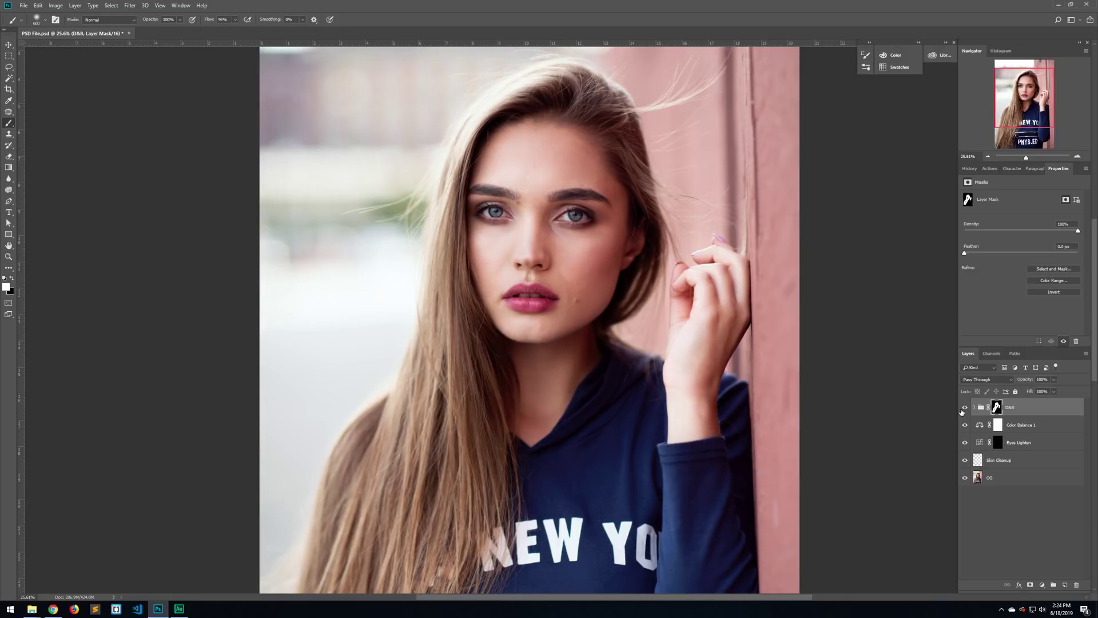
- Delete the D&B group and pick the Dodge & Burn action from the Bexar Photo set to rebuild it
key("Delete")
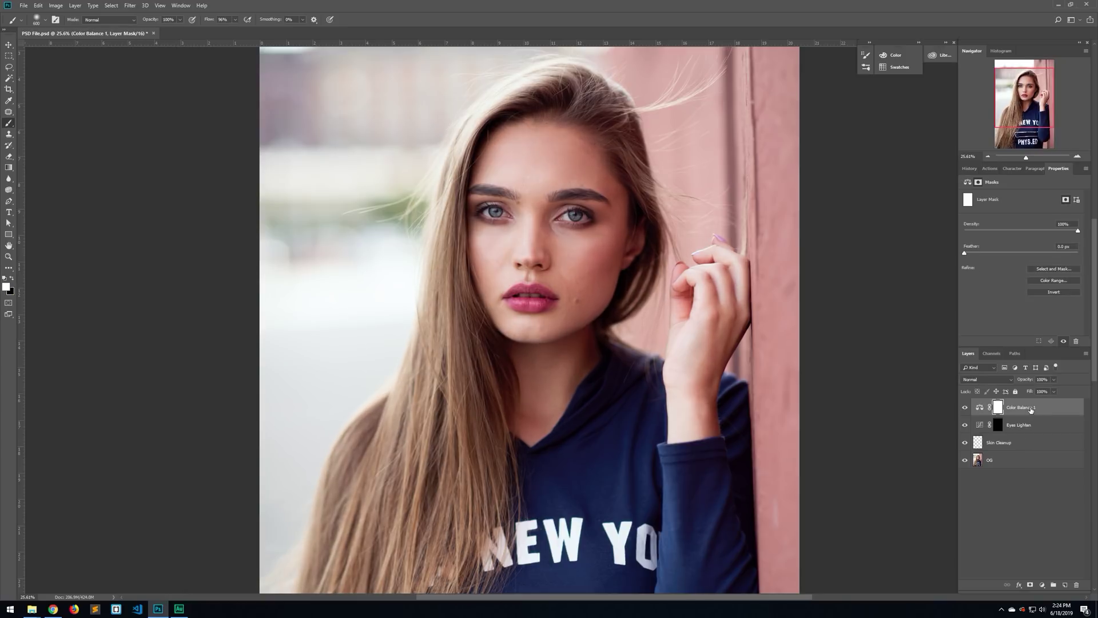
left_click(990, 168)
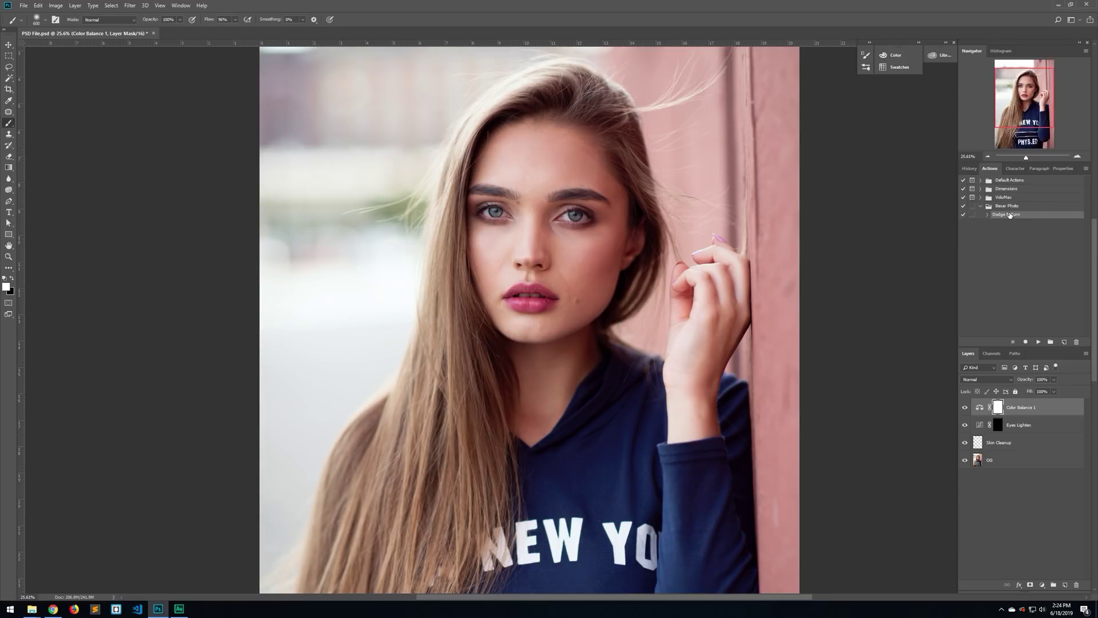
left_click(1008, 207)
left_click(1008, 215)
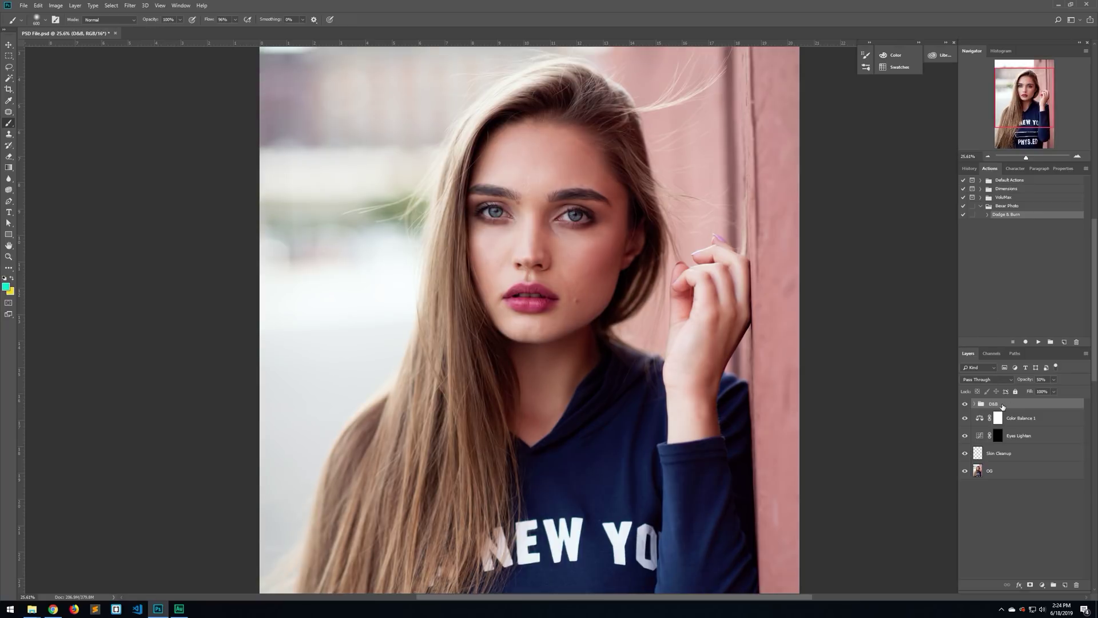
- Expand the new D&B group and raise its opacity to 100%
left_click(974, 403)
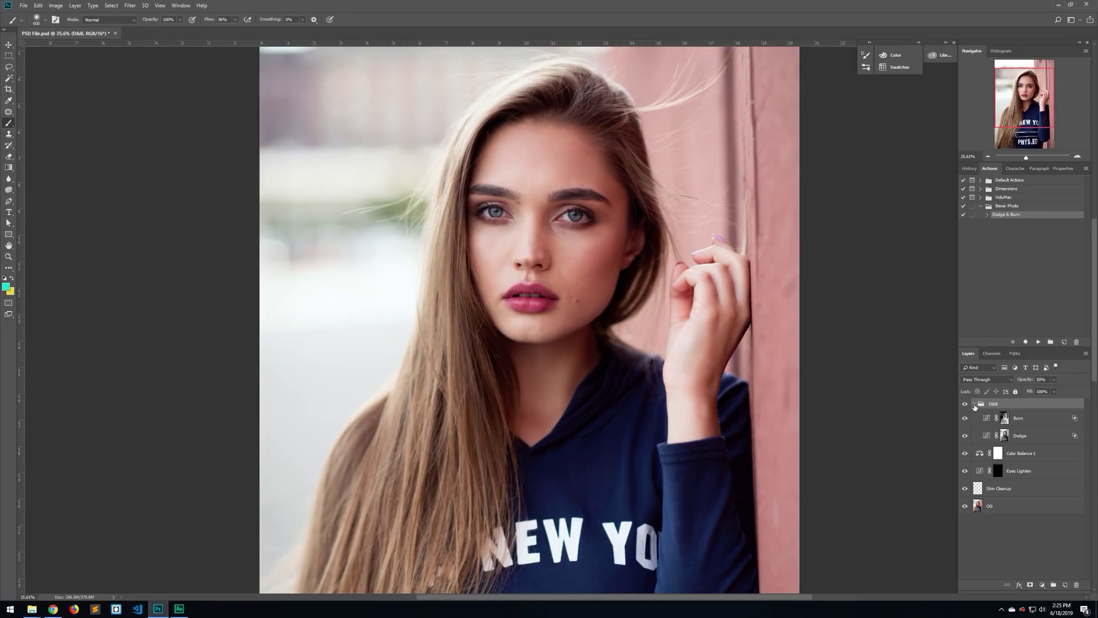
left_click(1021, 420)
left_click(1024, 435)
left_click(1026, 411)
left_click(1024, 405)
left_click(1037, 380)
mouse_move(1037, 382)
left_mouse_down()
mouse_move(1060, 381)
mouse_move(1041, 385)
left_mouse_up()
- Lower the Burn layer's opacity to about 27% and the Dodge layer's to 32%
left_click(1027, 419)
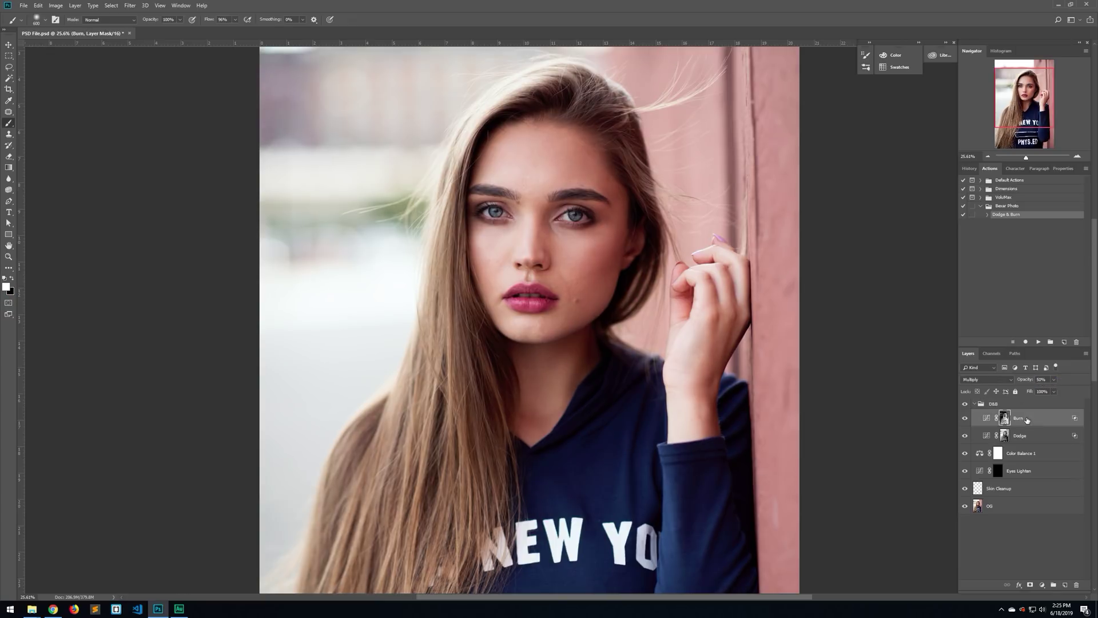
left_click_drag(1029, 381, 1023, 382)
key("alt+[")
left_click_drag(1024, 381, 1027, 381)
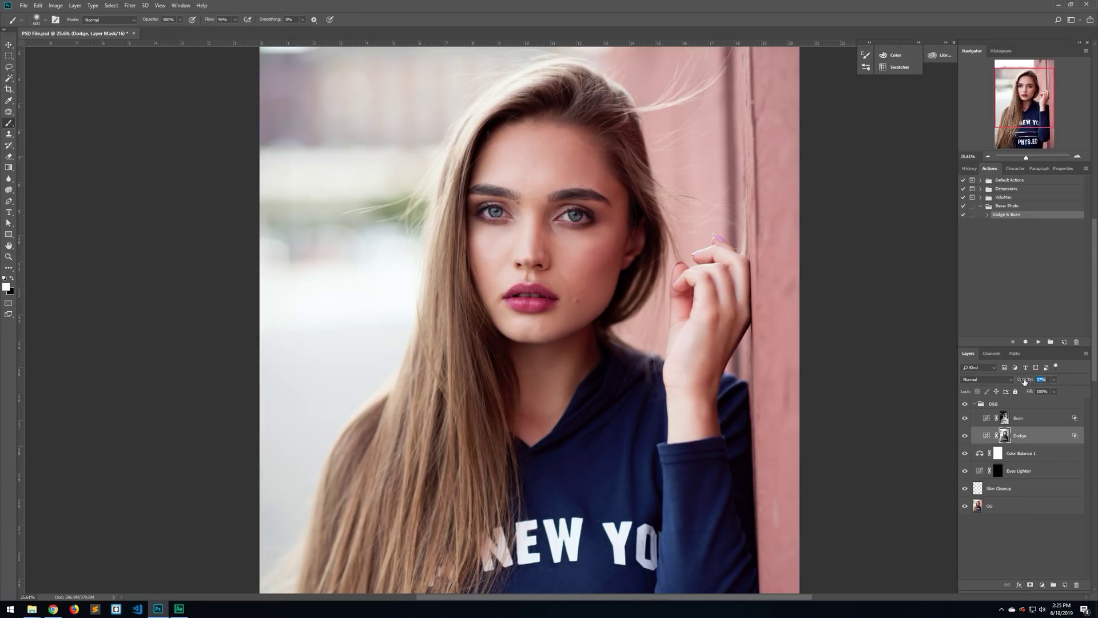
key("Return")
key("z")
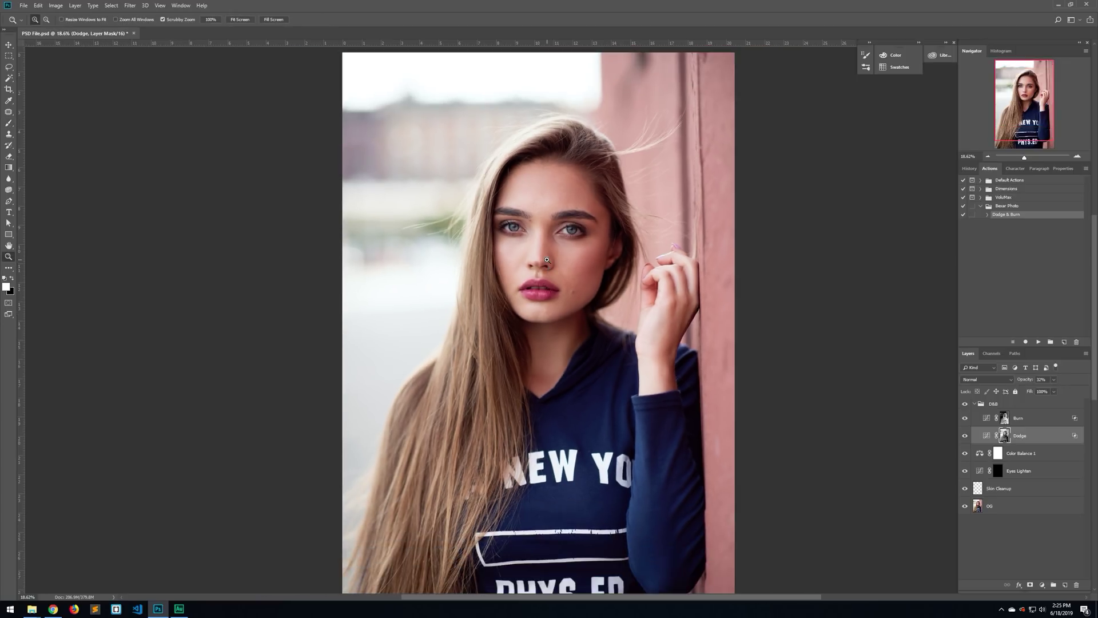